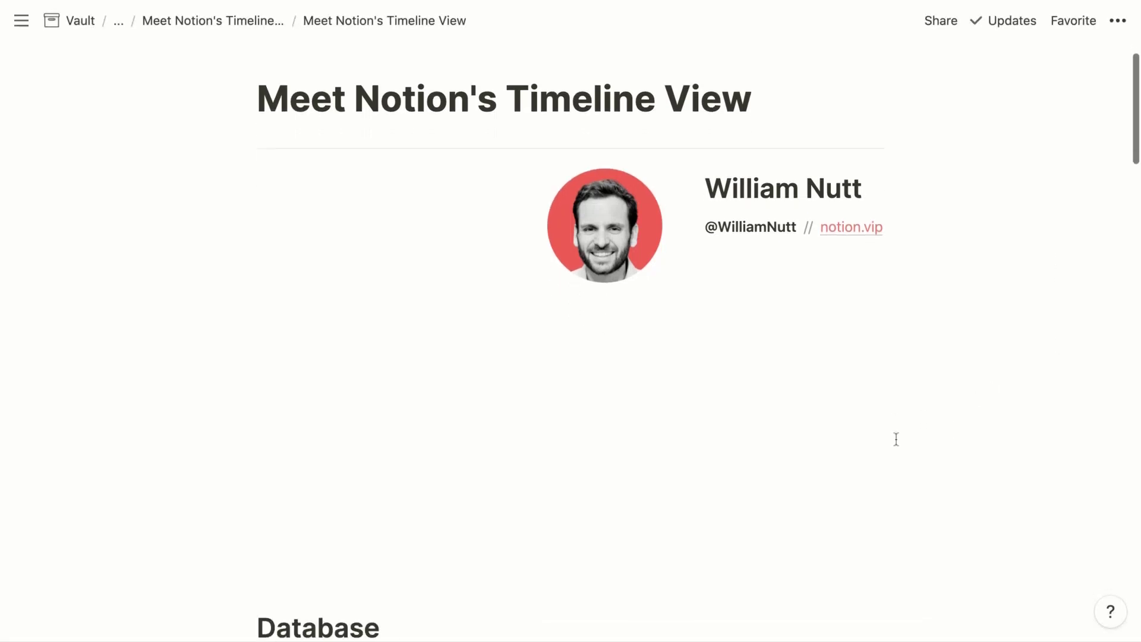
Step: Add a Timeline view named "Task Timeline" to the Tasks database
{"action": "scroll", "coordinate": [697, 330], "scroll_direction": "down", "scroll_amount": 2}
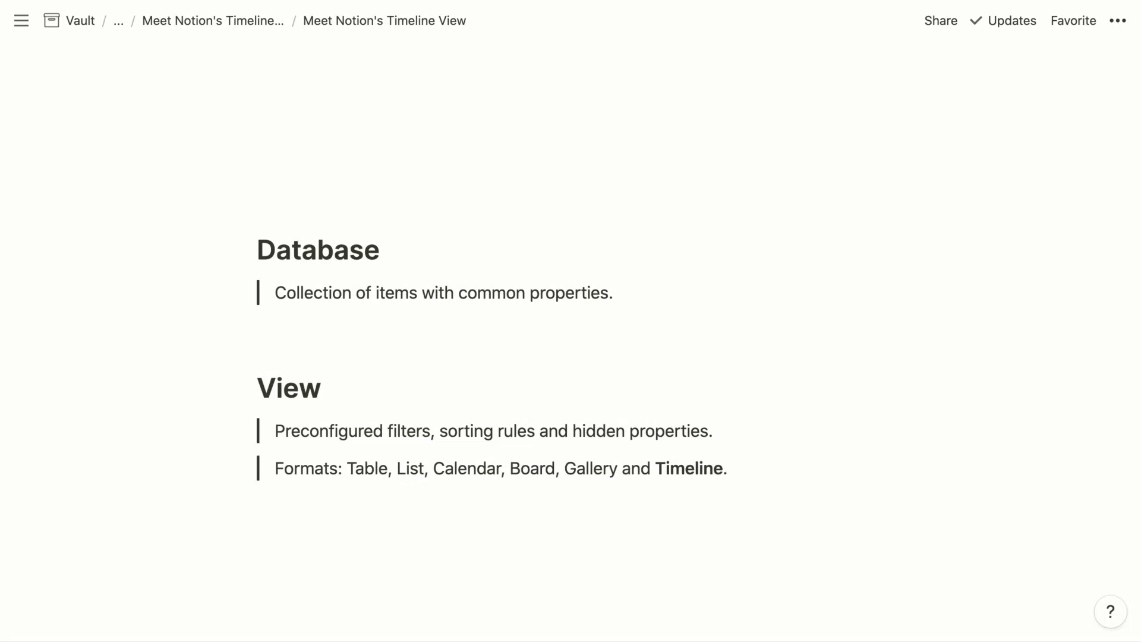
{"action": "scroll", "coordinate": [698, 303], "scroll_direction": "down", "scroll_amount": 5}
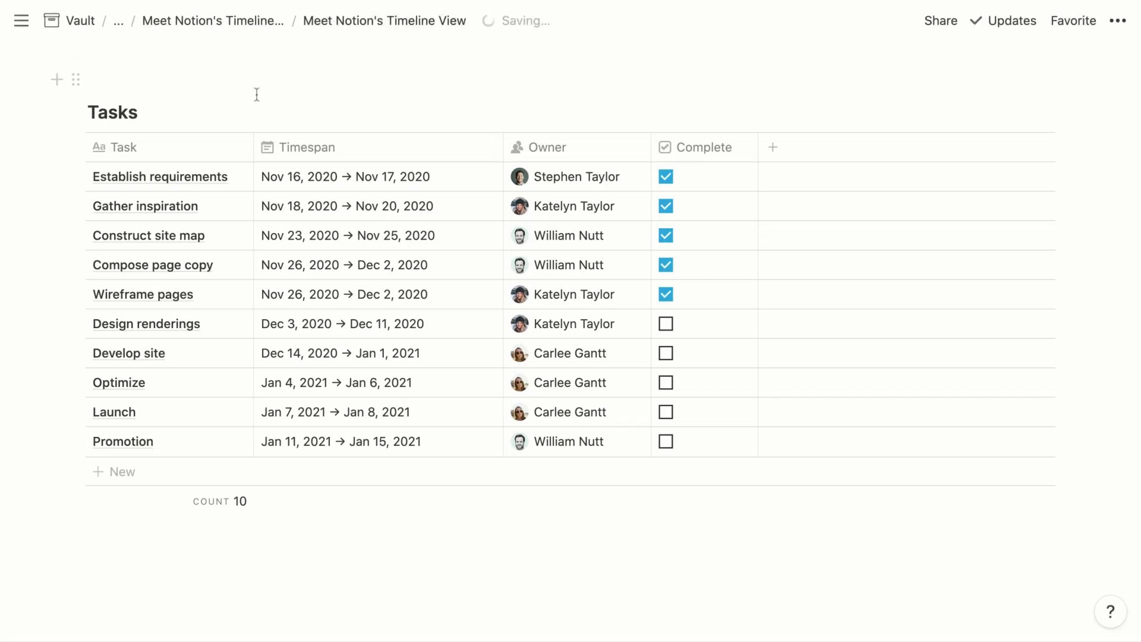
{"action": "left_click", "coordinate": [176, 119]}
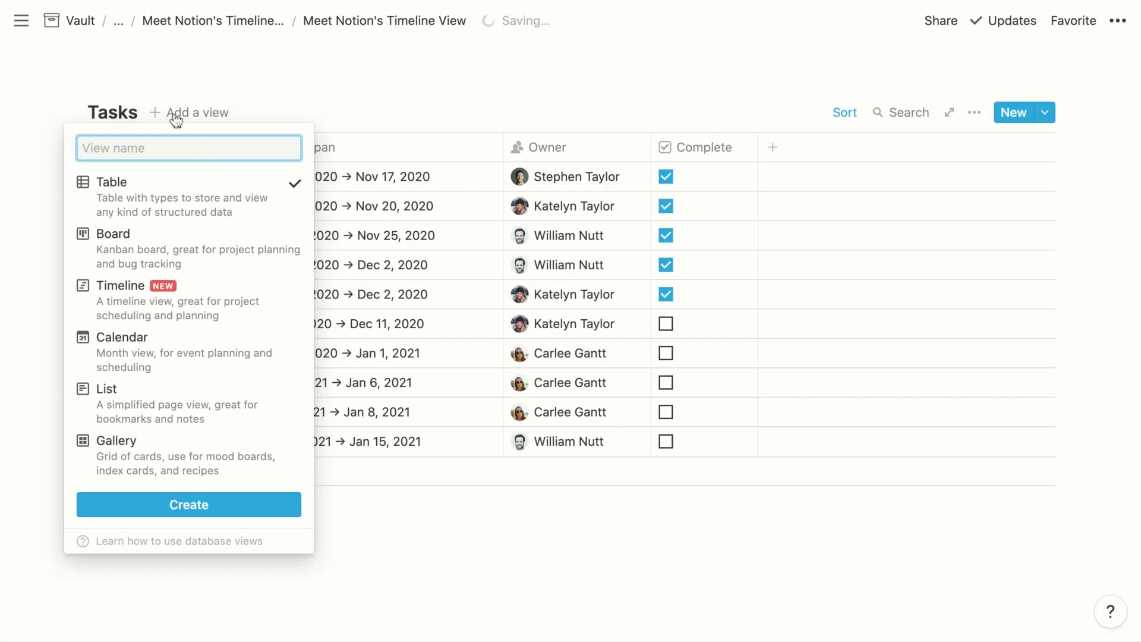
{"action": "type", "text": "Task Tas"}
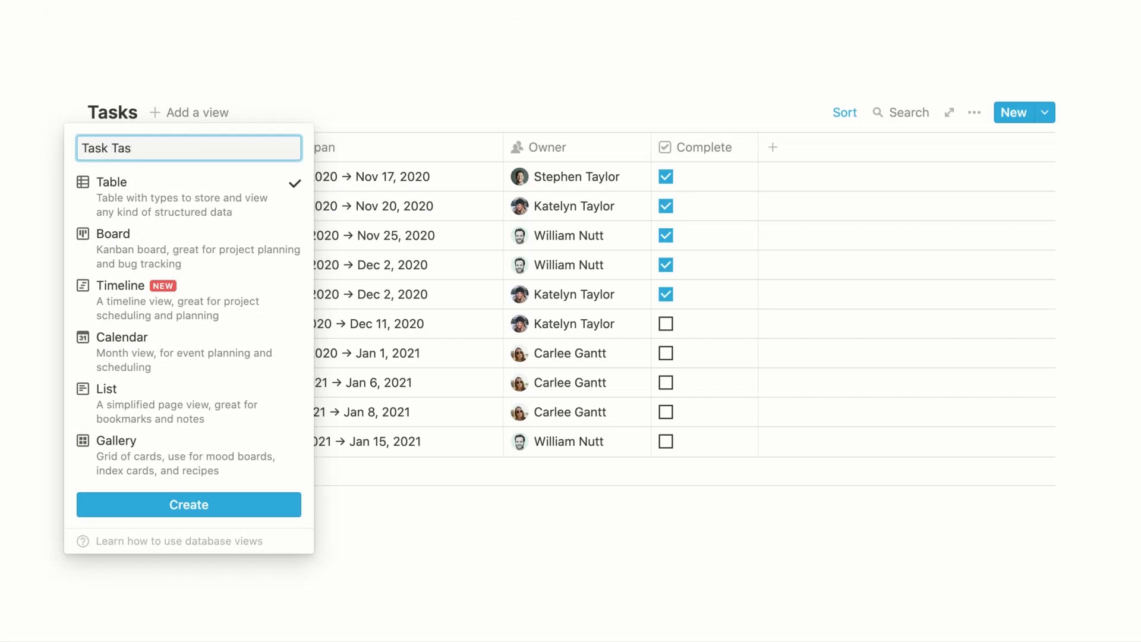
{"action": "key", "text": "BackSpace"}
{"action": "key", "text": "BackSpace"}
{"action": "type", "text": "imeline"}
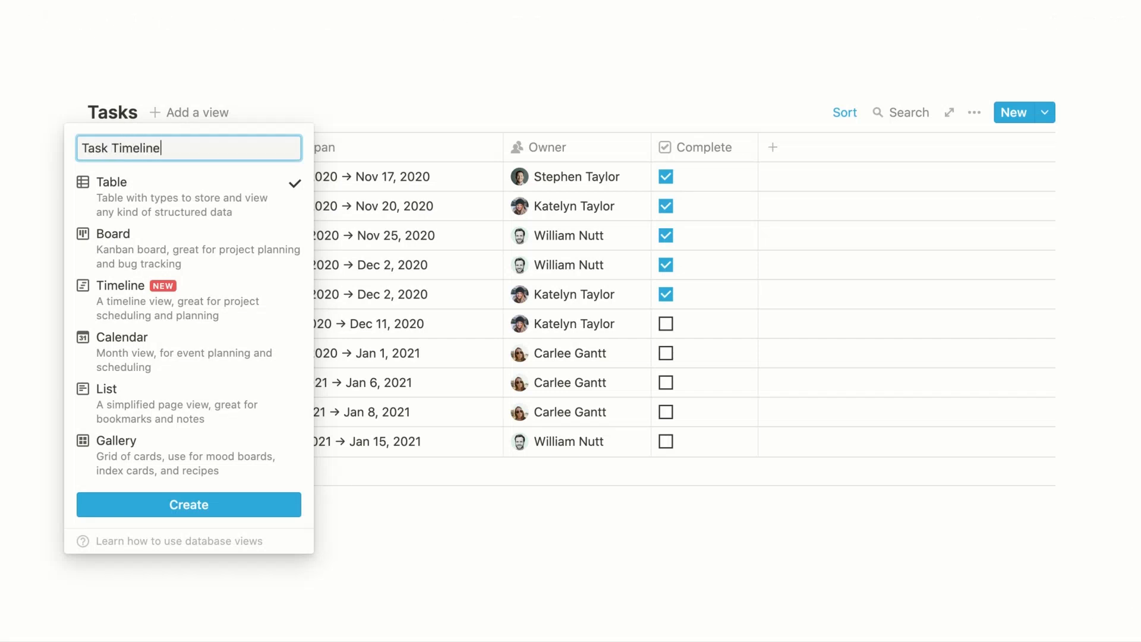
{"action": "left_click", "coordinate": [161, 292]}
{"action": "left_click", "coordinate": [189, 506]}
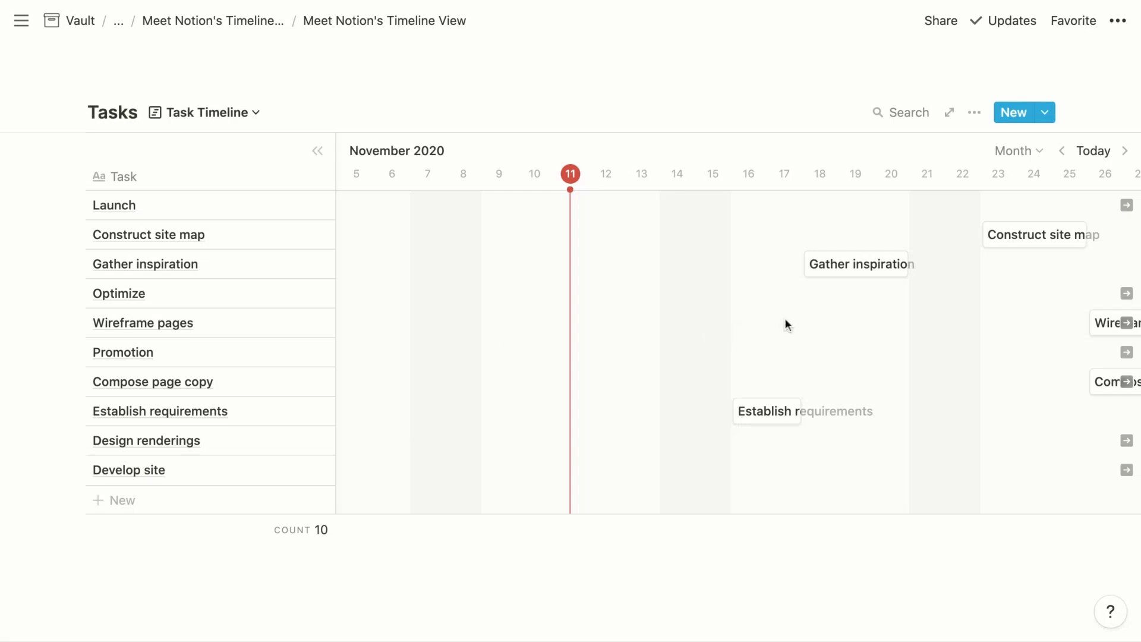
Step: Check which date property the Task Timeline view uses for its date range, leaving the settings as they are
{"action": "left_click", "coordinate": [975, 114]}
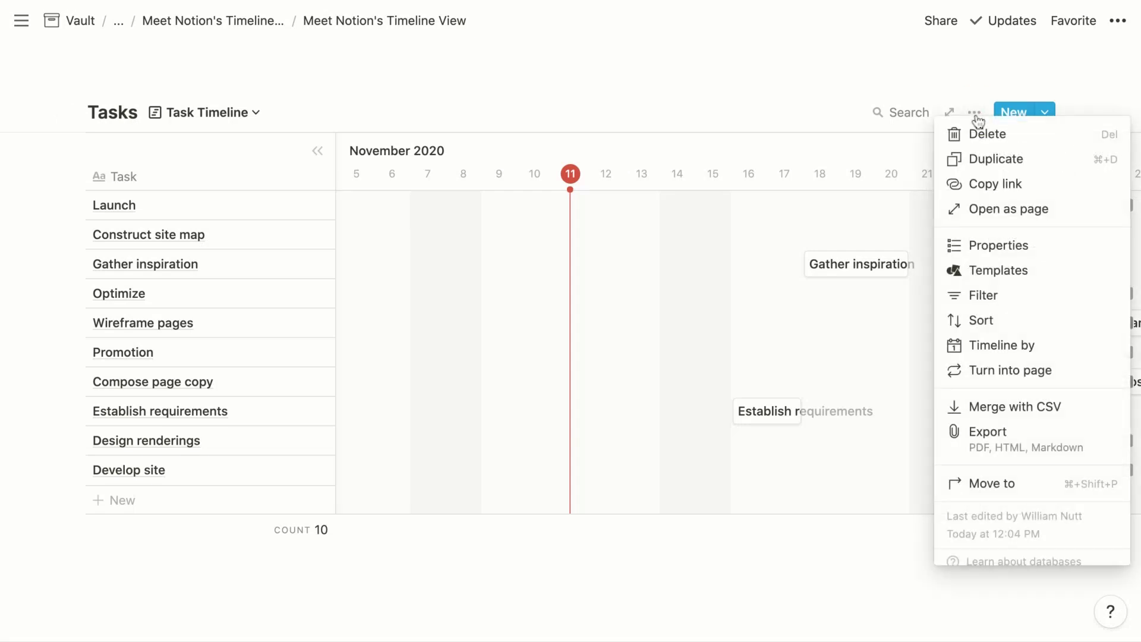
{"action": "left_click", "coordinate": [994, 349]}
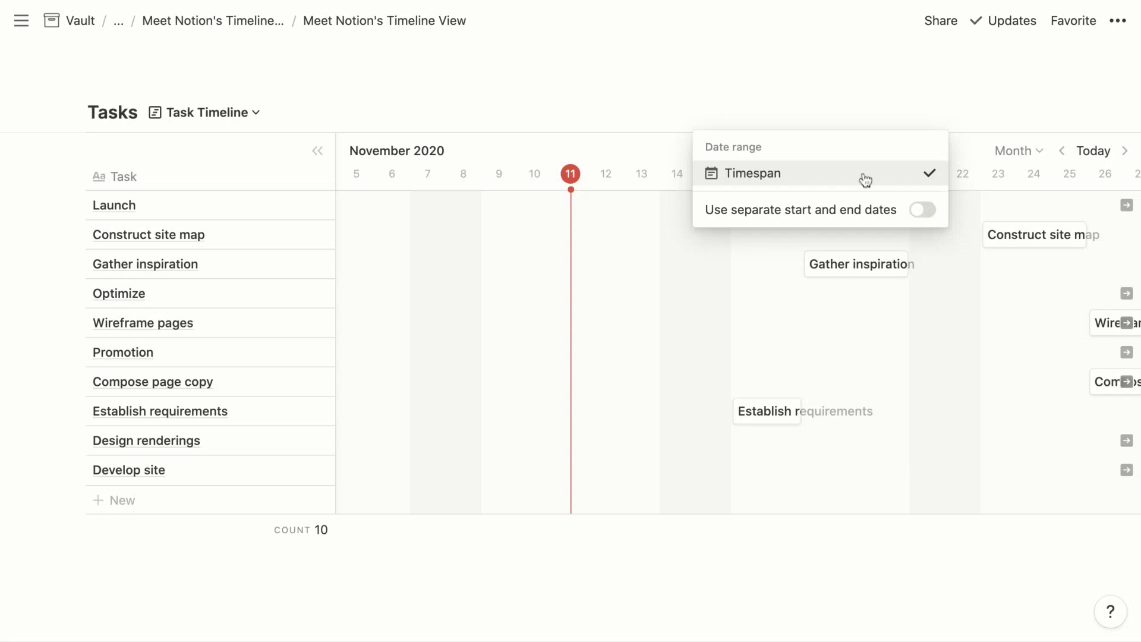
{"action": "left_click", "coordinate": [839, 95]}
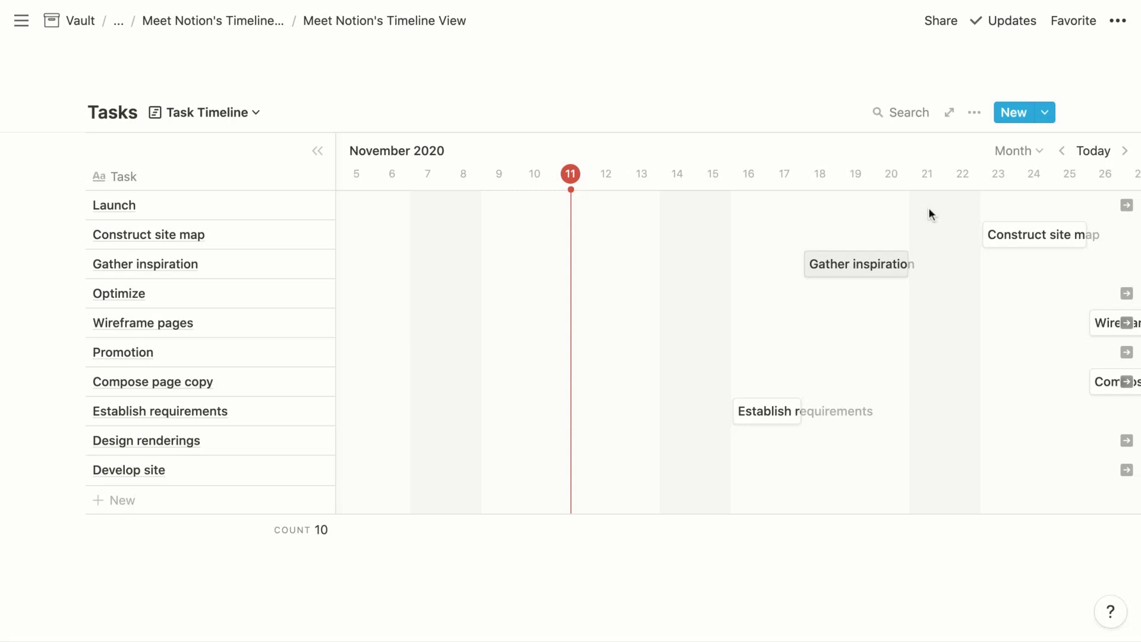
Step: Show the Owner property in the Task Timeline's table and place it directly after Task
{"action": "left_click", "coordinate": [975, 114]}
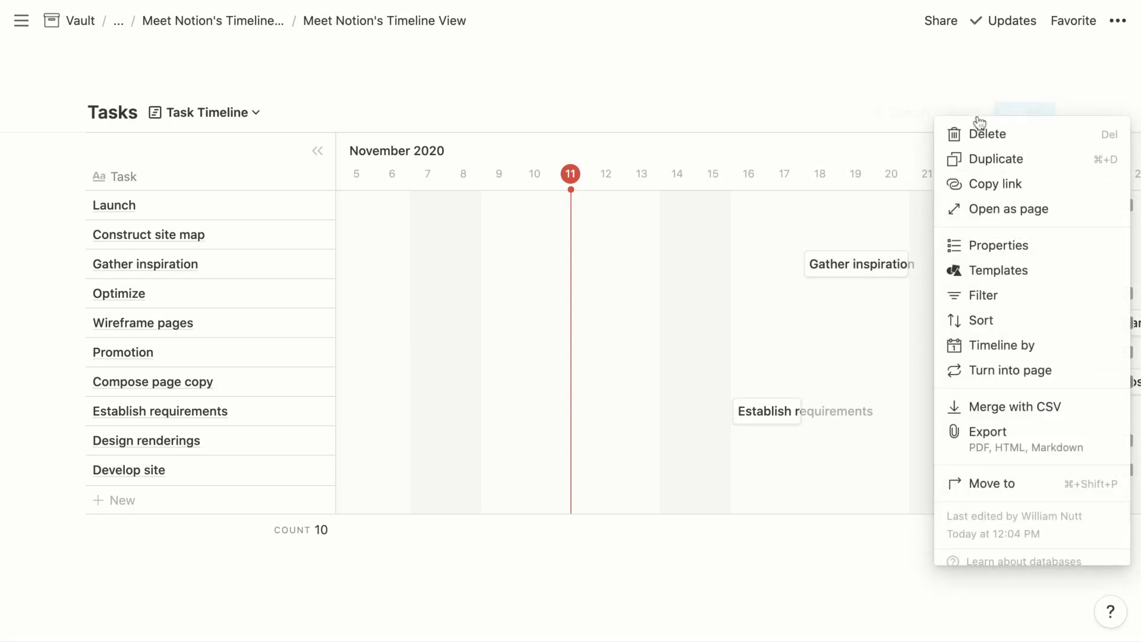
{"action": "left_click", "coordinate": [996, 250]}
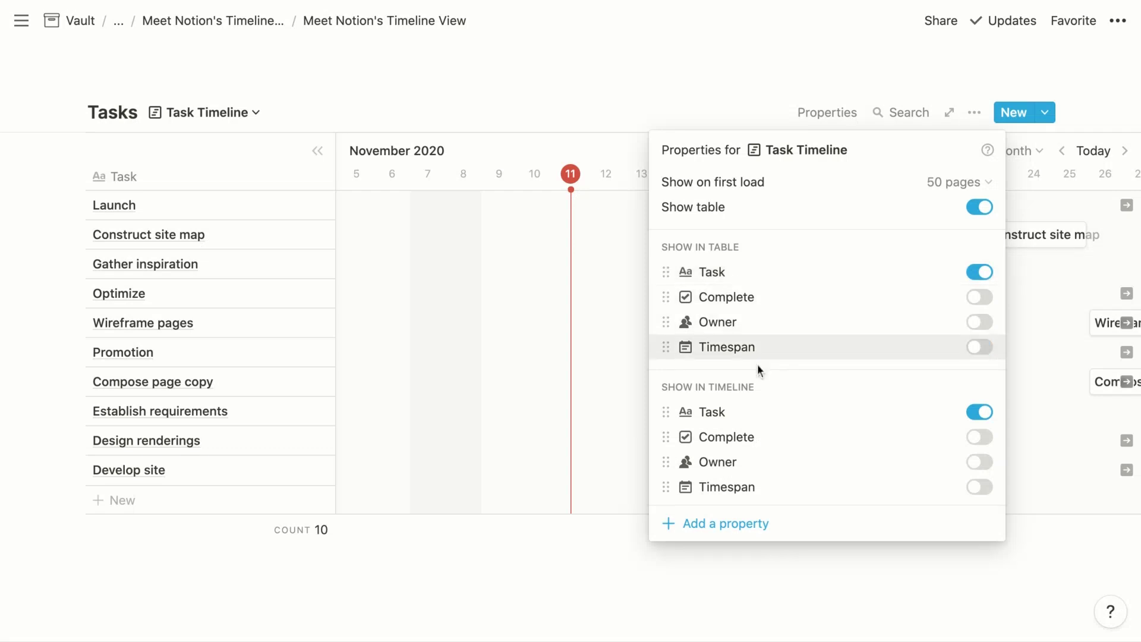
{"action": "left_click", "coordinate": [975, 322]}
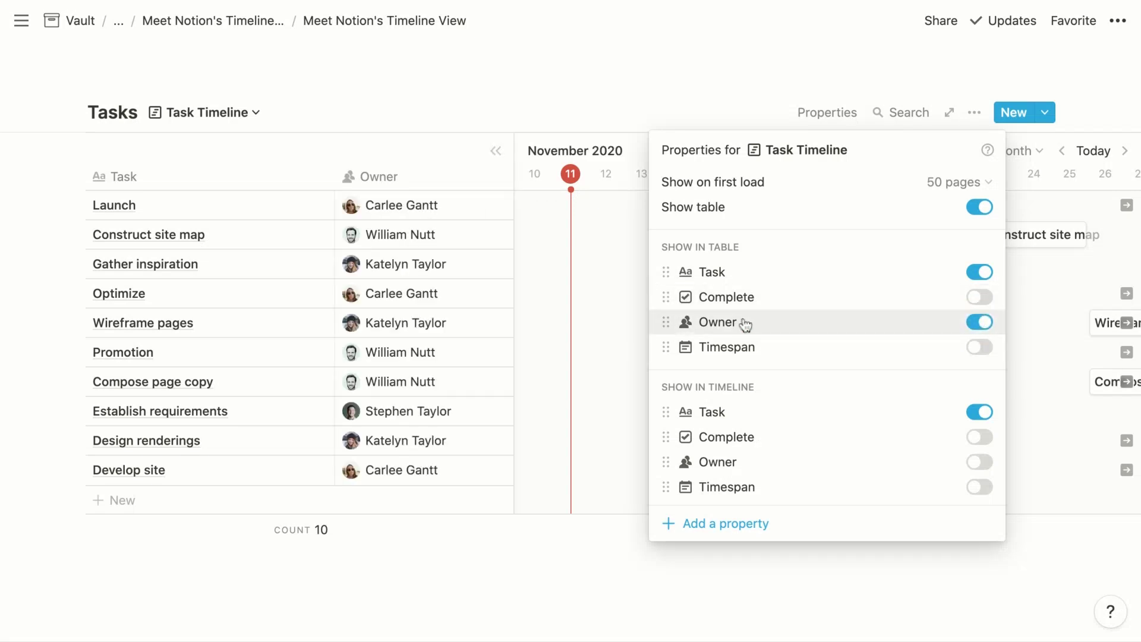
{"action": "left_click_drag", "start_coordinate": [665, 322], "coordinate": [667, 288]}
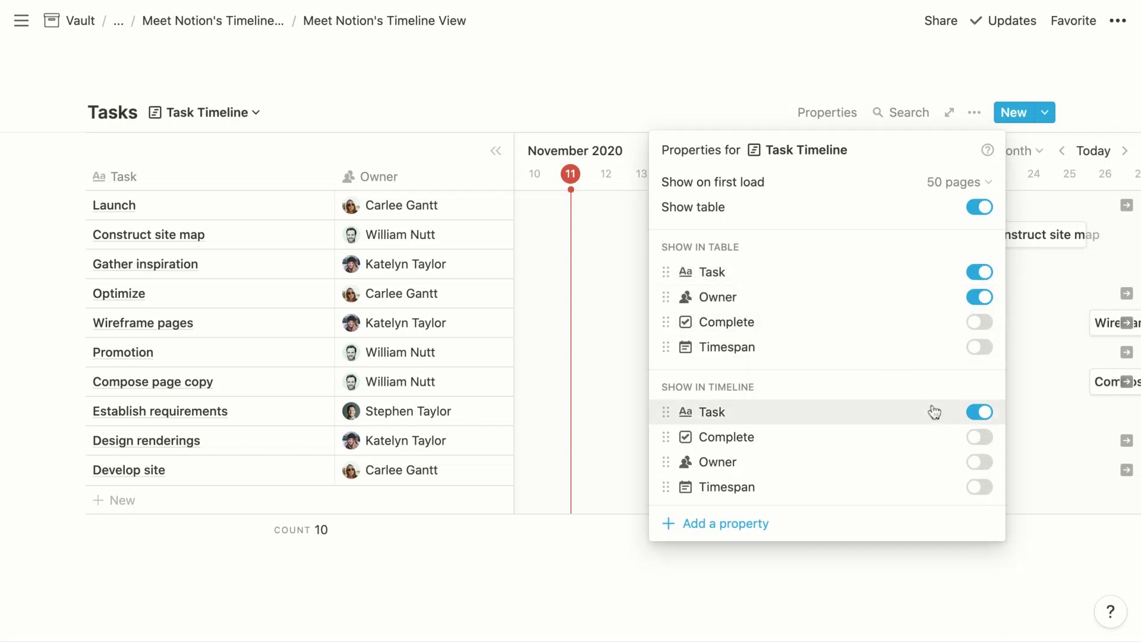
Step: Show the Owner and Complete properties on the timeline items, with Owner placed ahead of Complete
{"action": "left_click", "coordinate": [976, 462]}
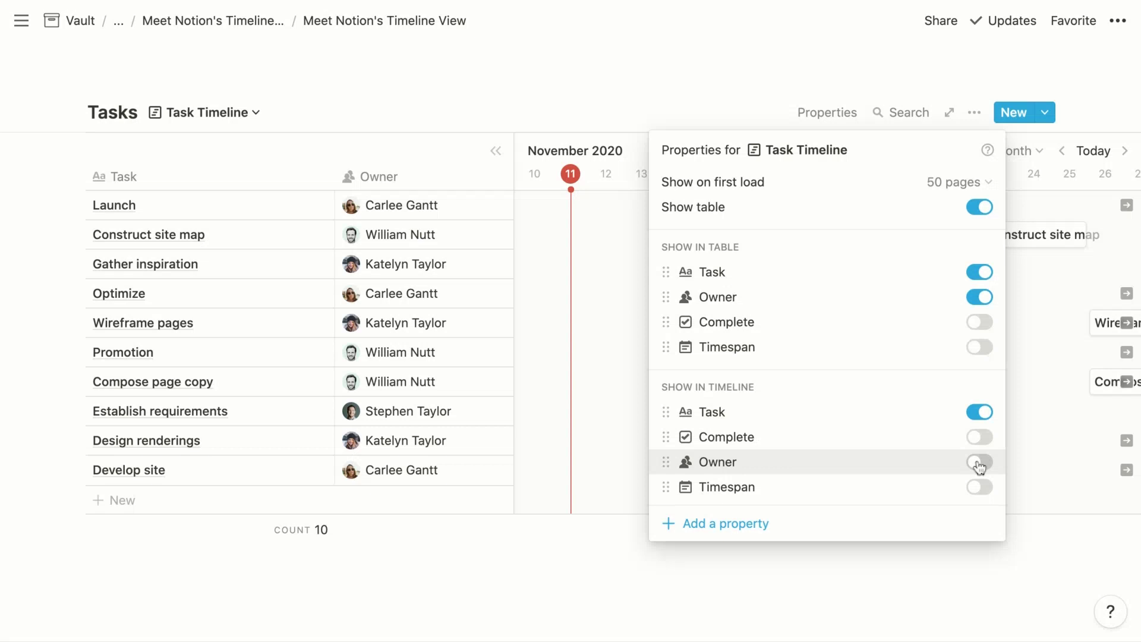
{"action": "left_click", "coordinate": [979, 439]}
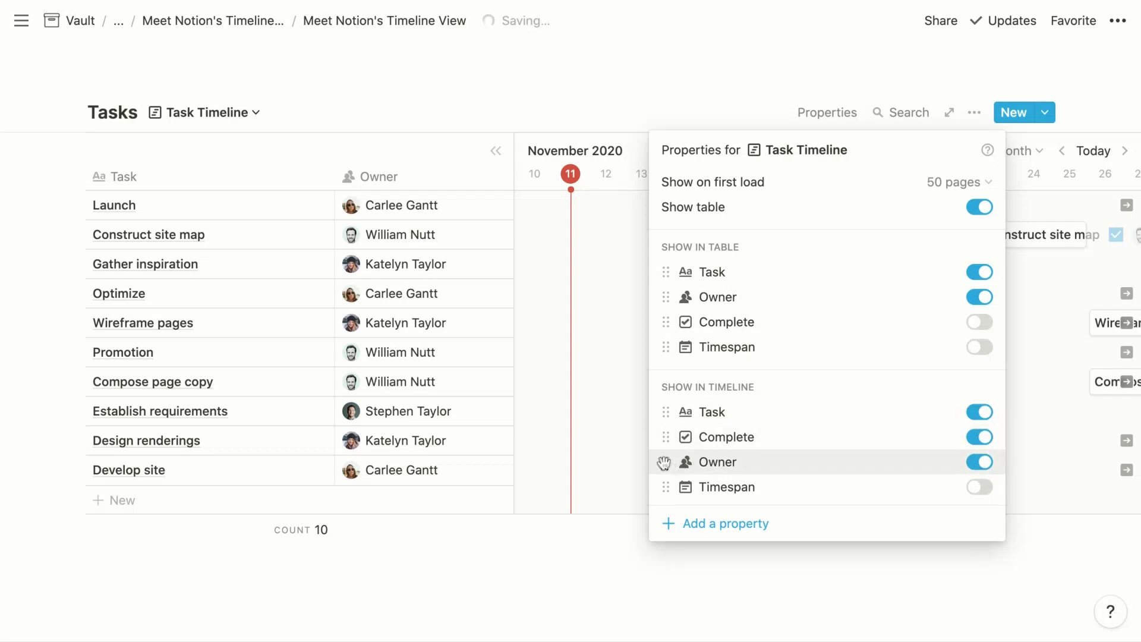
{"action": "left_click_drag", "start_coordinate": [664, 463], "coordinate": [674, 394]}
{"action": "left_click", "coordinate": [729, 70]}
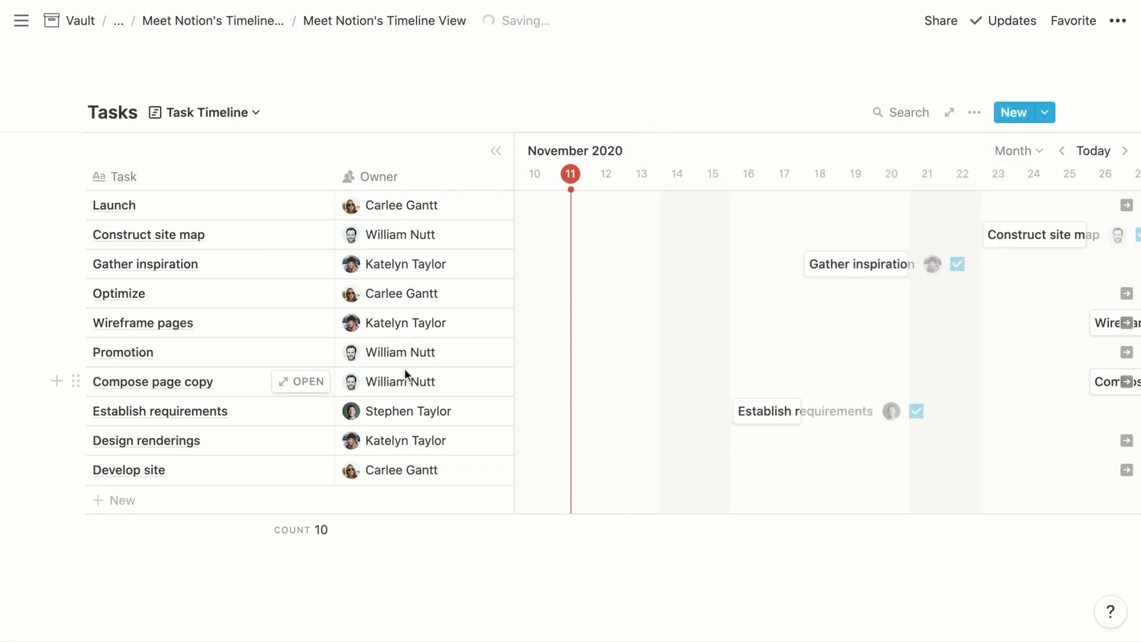
Step: Toggle the Complete checkbox of the Wireframe pages item on the timeline off and back on
{"action": "scroll", "coordinate": [960, 353], "scroll_direction": "right", "scroll_amount": 3}
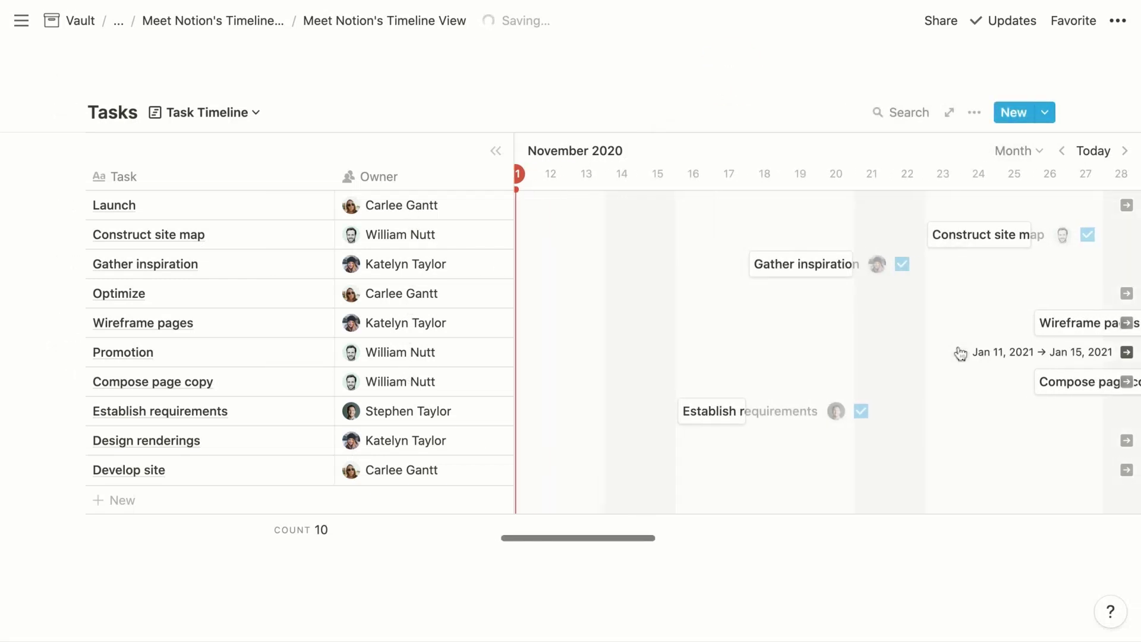
{"action": "scroll", "coordinate": [960, 353], "scroll_direction": "right", "scroll_amount": 2}
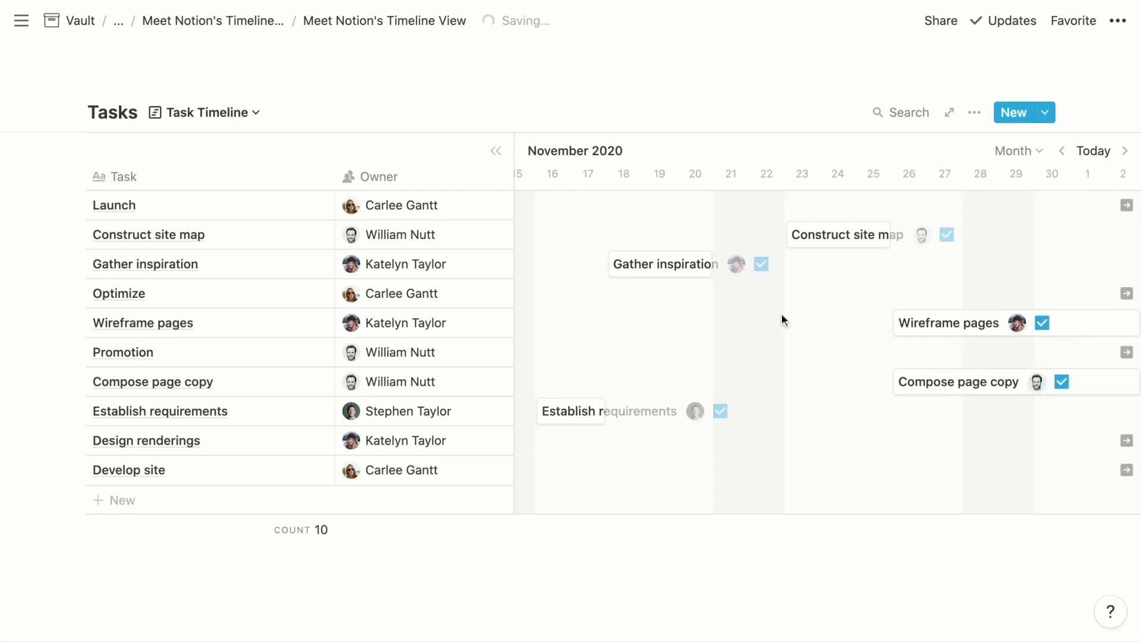
{"action": "left_click", "coordinate": [1042, 325]}
{"action": "left_click", "coordinate": [1043, 325]}
Step: Add a sort to the Task Timeline view by Timespan in ascending order
{"action": "left_click", "coordinate": [975, 112]}
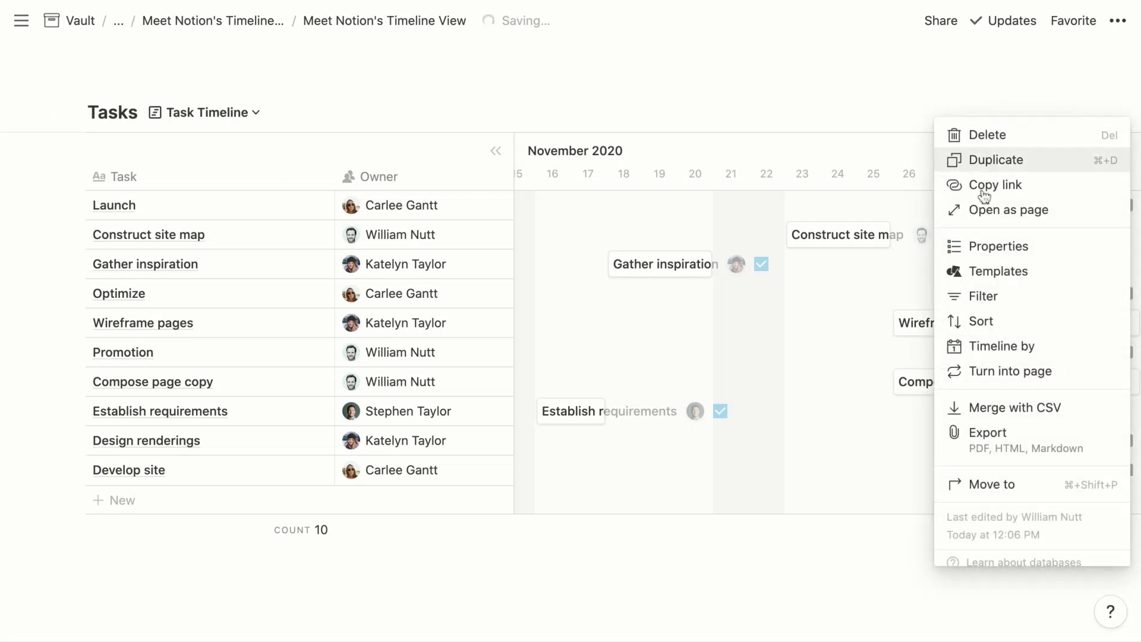
{"action": "left_click", "coordinate": [994, 324]}
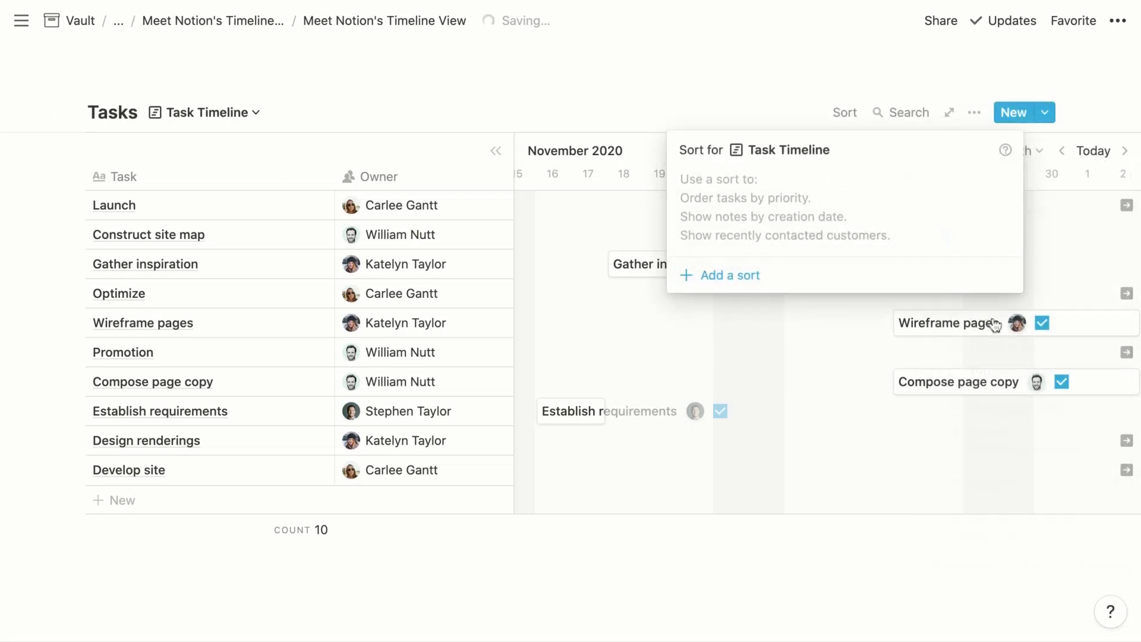
{"action": "left_click", "coordinate": [723, 280]}
{"action": "left_click", "coordinate": [735, 189]}
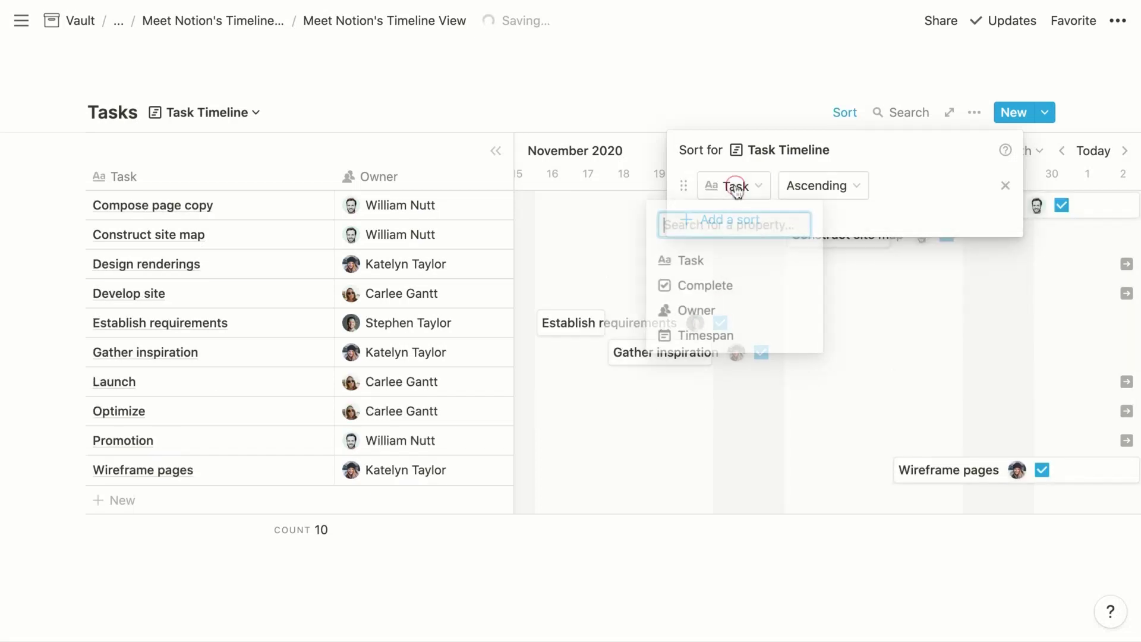
{"action": "left_click", "coordinate": [723, 335]}
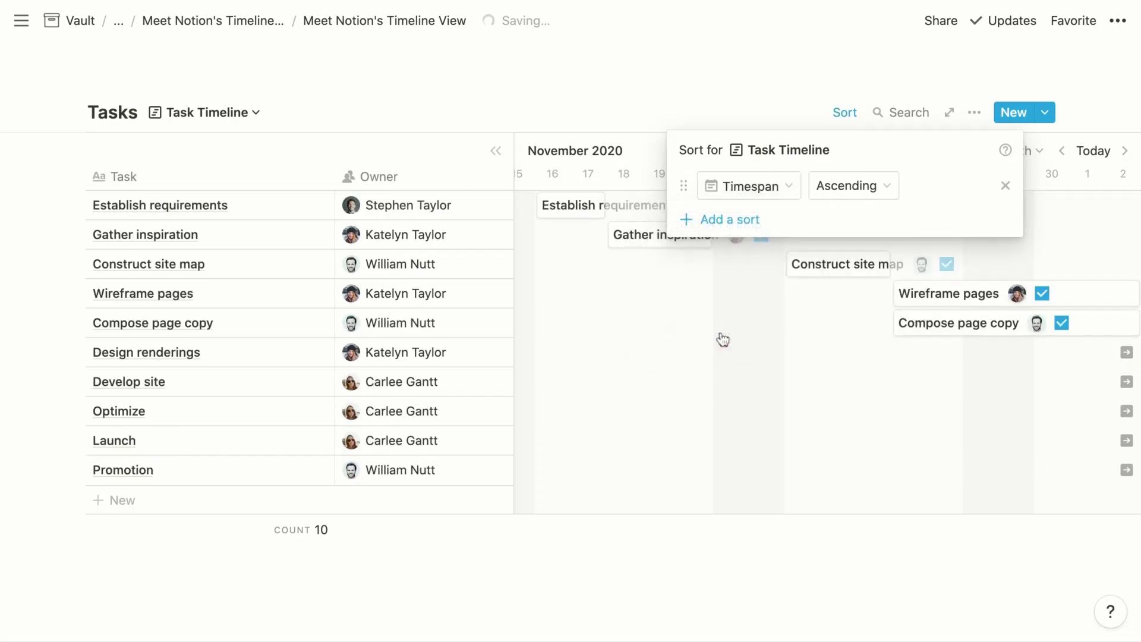
{"action": "left_click", "coordinate": [666, 84]}
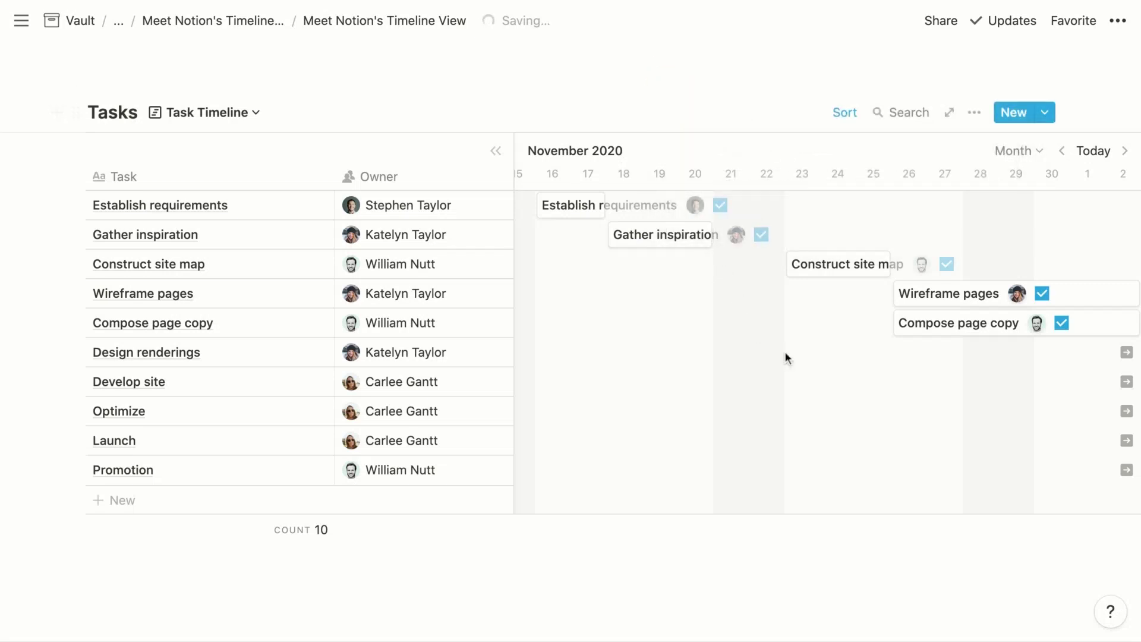
Step: Look through the date-sorted tasks along the timeline from November into December
{"action": "scroll", "coordinate": [929, 416], "scroll_direction": "right", "scroll_amount": 5}
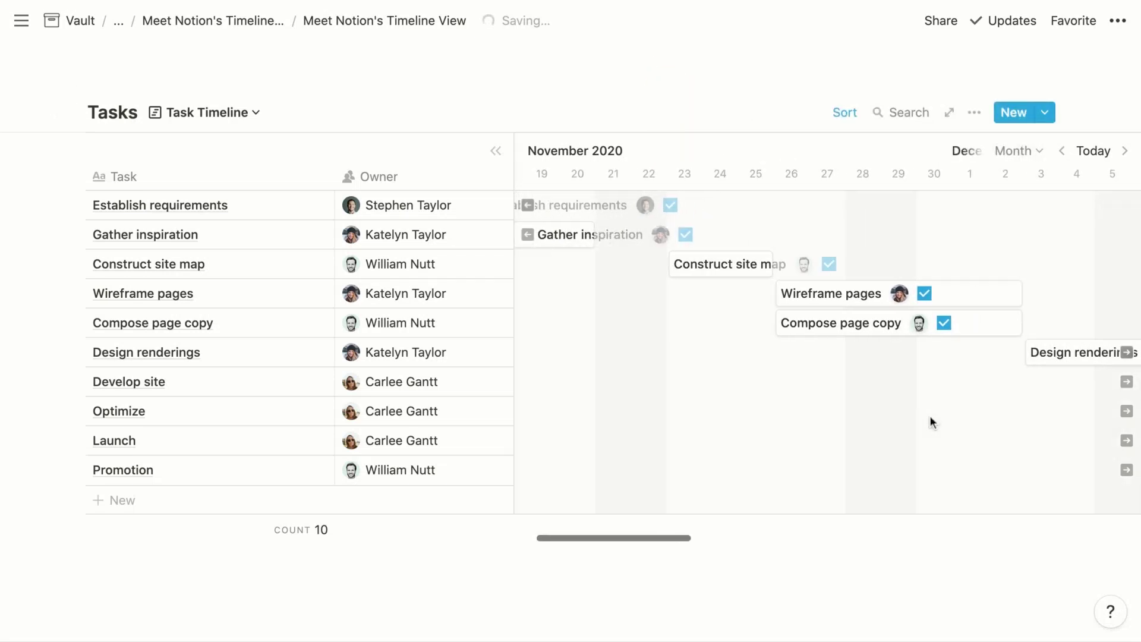
{"action": "scroll", "coordinate": [929, 415], "scroll_direction": "right", "scroll_amount": 7}
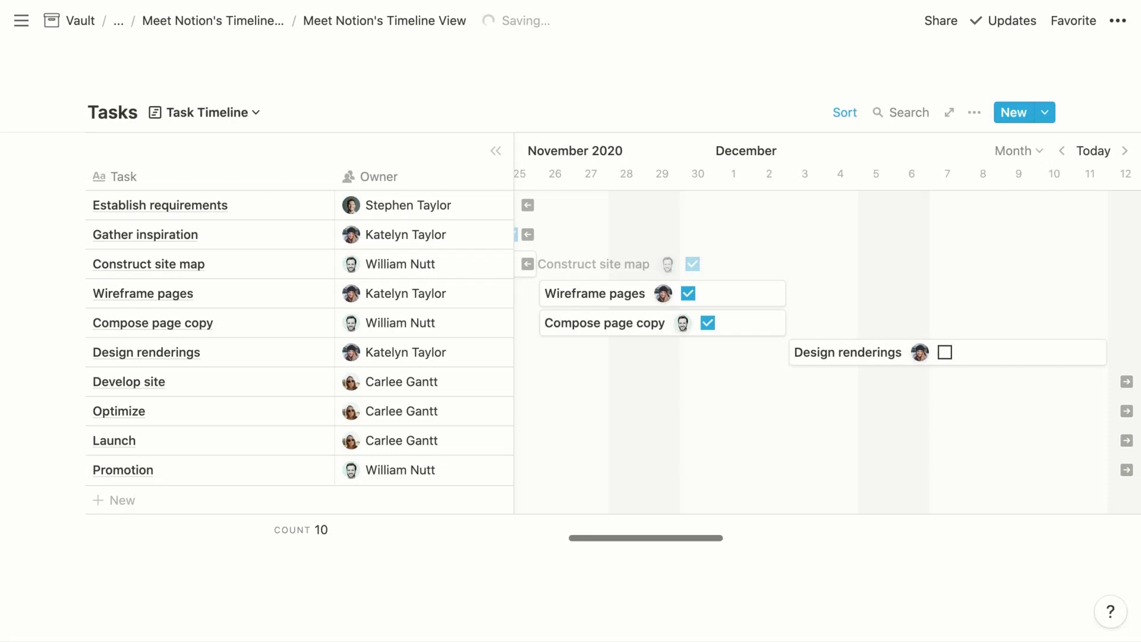
{"action": "scroll", "coordinate": [827, 355], "scroll_direction": "right", "scroll_amount": 7}
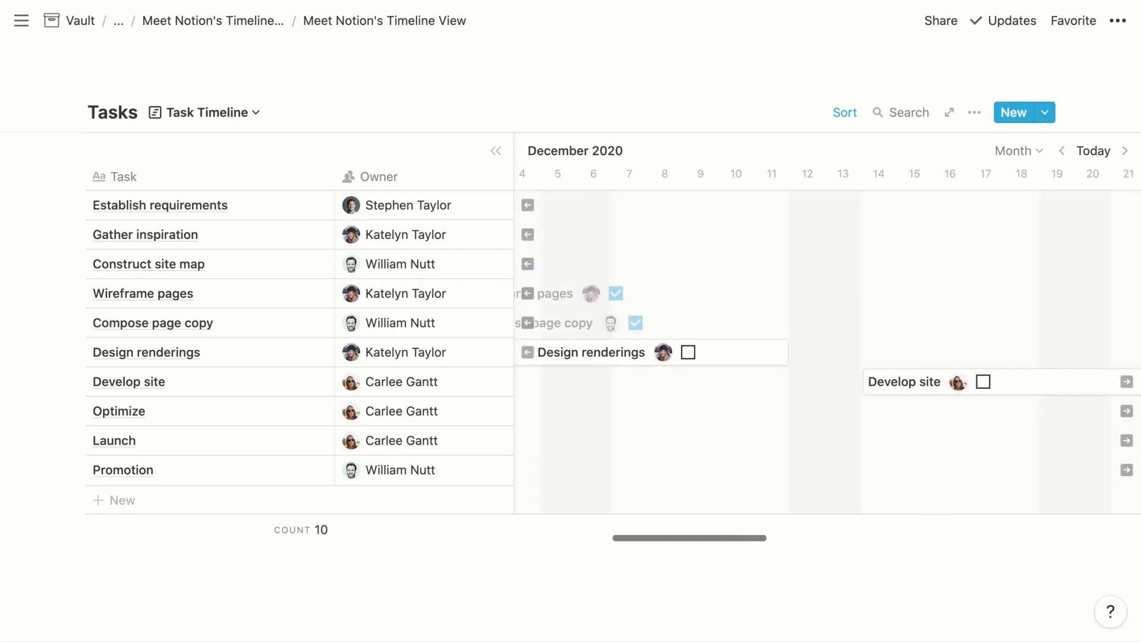
{"action": "scroll", "coordinate": [709, 439], "scroll_direction": "left", "scroll_amount": 2}
{"action": "scroll", "coordinate": [709, 439], "scroll_direction": "left", "scroll_amount": 5}
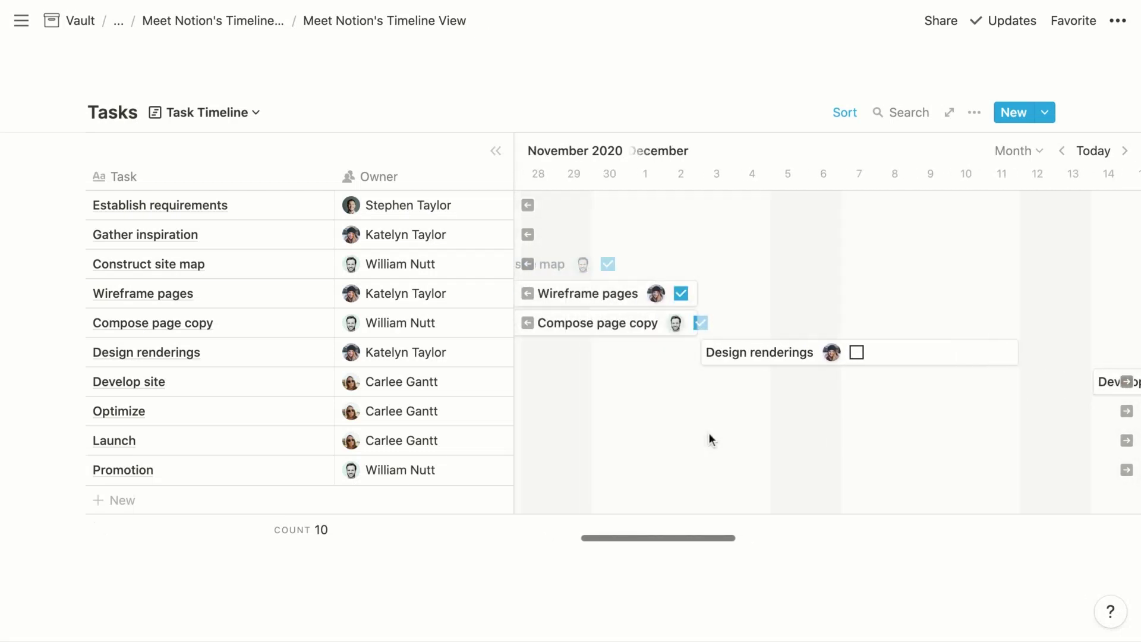
{"action": "scroll", "coordinate": [710, 439], "scroll_direction": "left", "scroll_amount": 6}
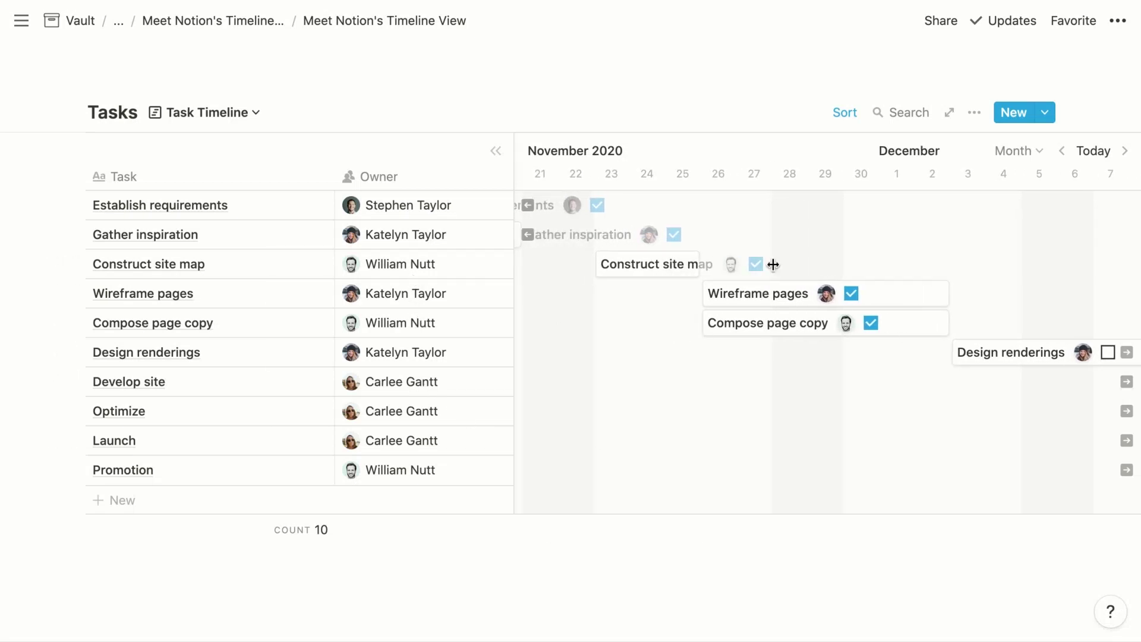
Step: Change the Task Timeline's sort property to Owner, keeping the ascending order
{"action": "left_click", "coordinate": [846, 119]}
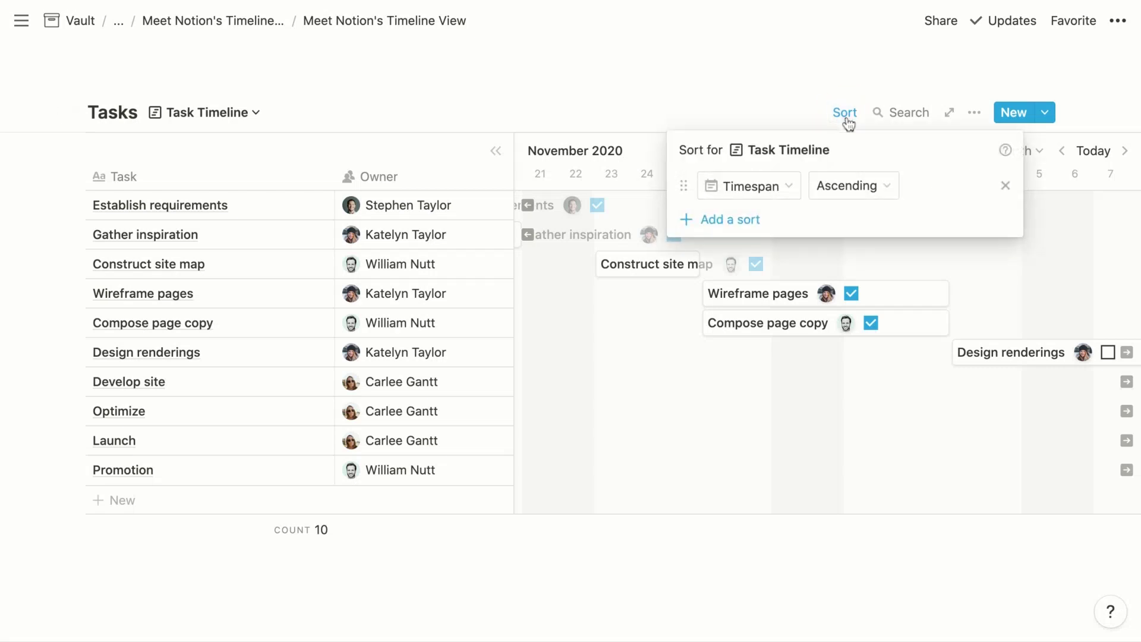
{"action": "left_click", "coordinate": [769, 191]}
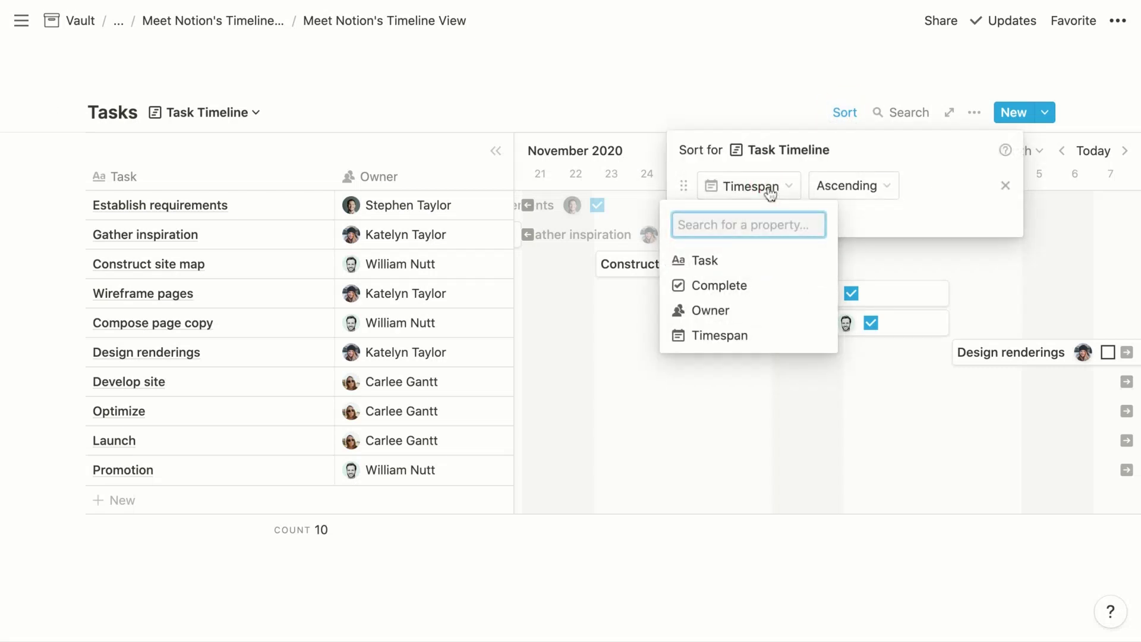
{"action": "left_click", "coordinate": [730, 311]}
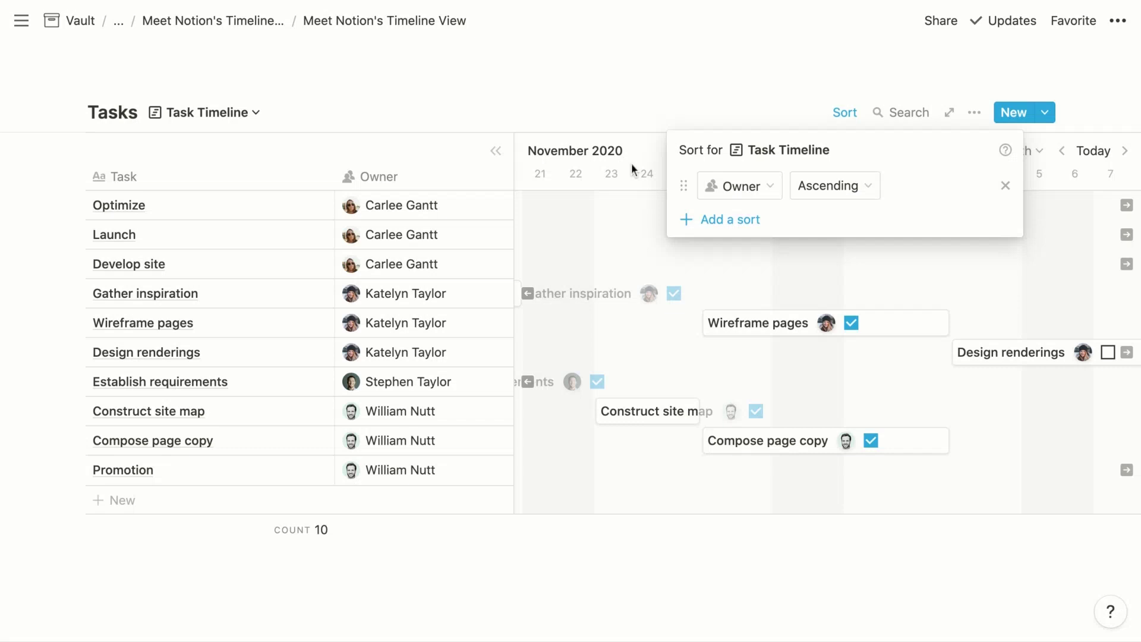
{"action": "left_click", "coordinate": [632, 266]}
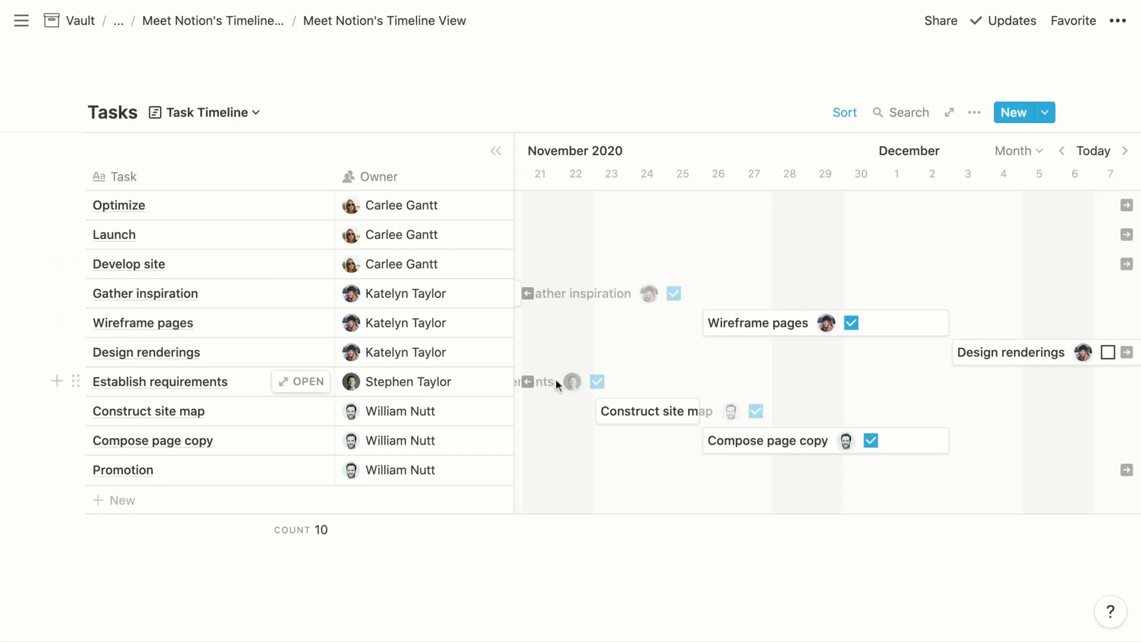
Step: Review the owner-sorted tasks along the November part of the timeline
{"action": "scroll", "coordinate": [606, 389], "scroll_direction": "left", "scroll_amount": 5}
{"action": "scroll", "coordinate": [606, 389], "scroll_direction": "left", "scroll_amount": 5}
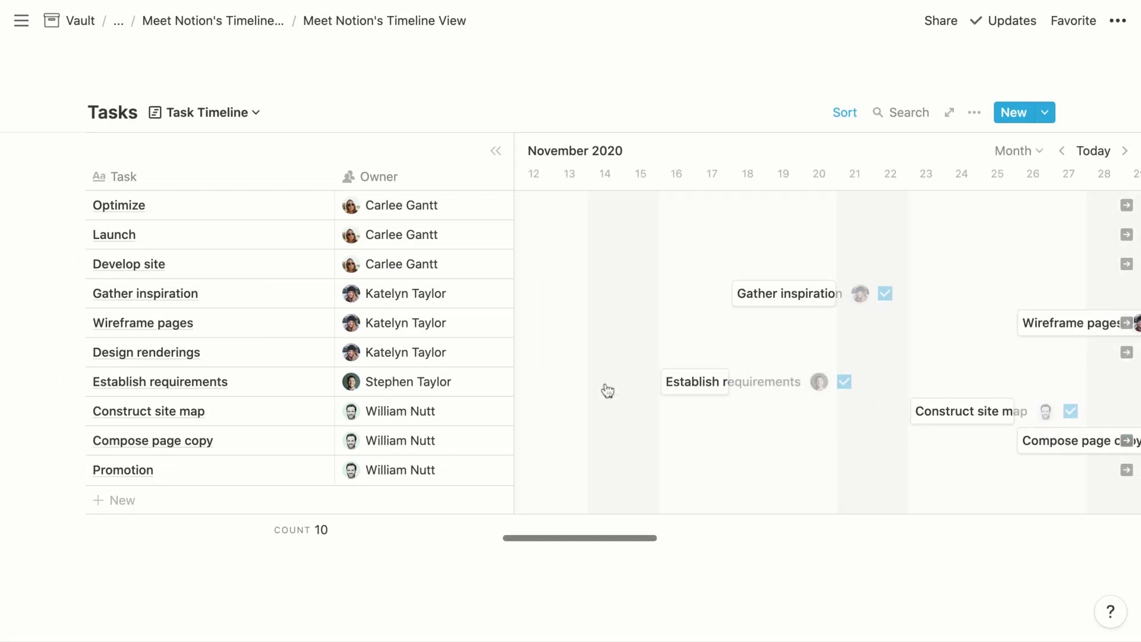
{"action": "scroll", "coordinate": [606, 389], "scroll_direction": "right", "scroll_amount": 3}
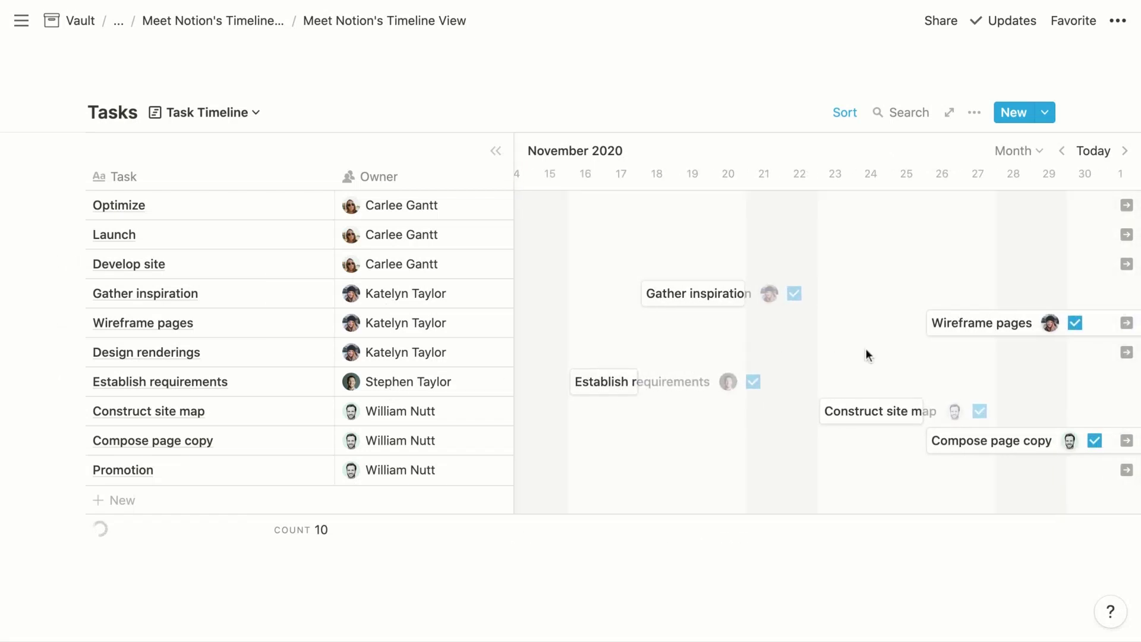
{"action": "scroll", "coordinate": [865, 352], "scroll_direction": "right", "scroll_amount": 4}
{"action": "scroll", "coordinate": [951, 365], "scroll_direction": "up", "scroll_amount": 1}
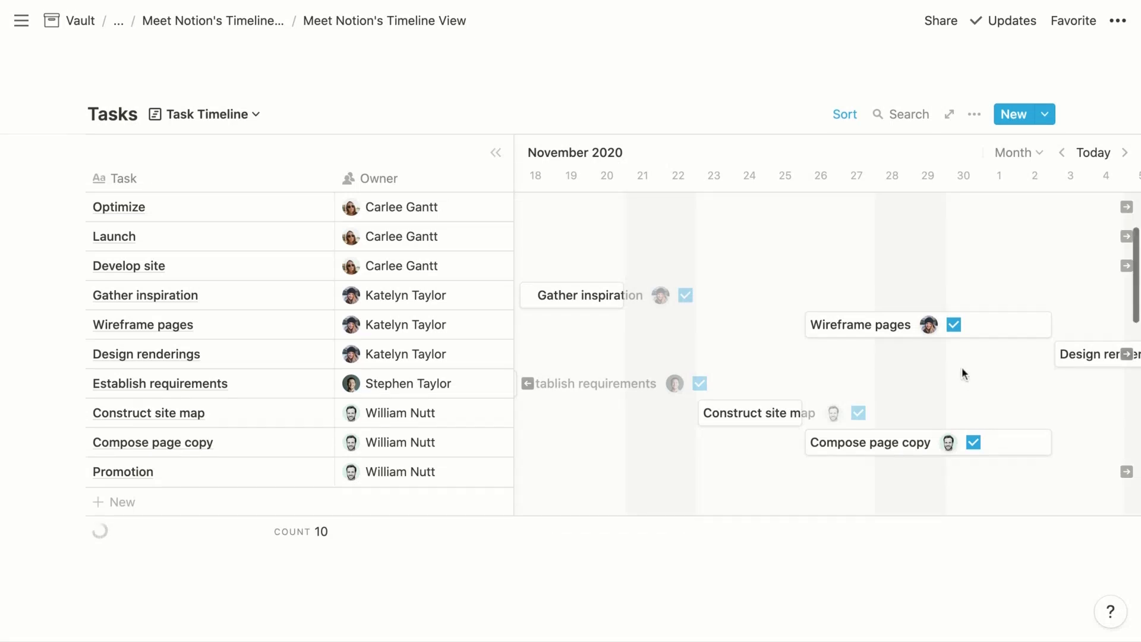
Step: Look through the owner-sorted tasks on the timeline from late November into early December
{"action": "scroll", "coordinate": [982, 380], "scroll_direction": "right", "scroll_amount": 4}
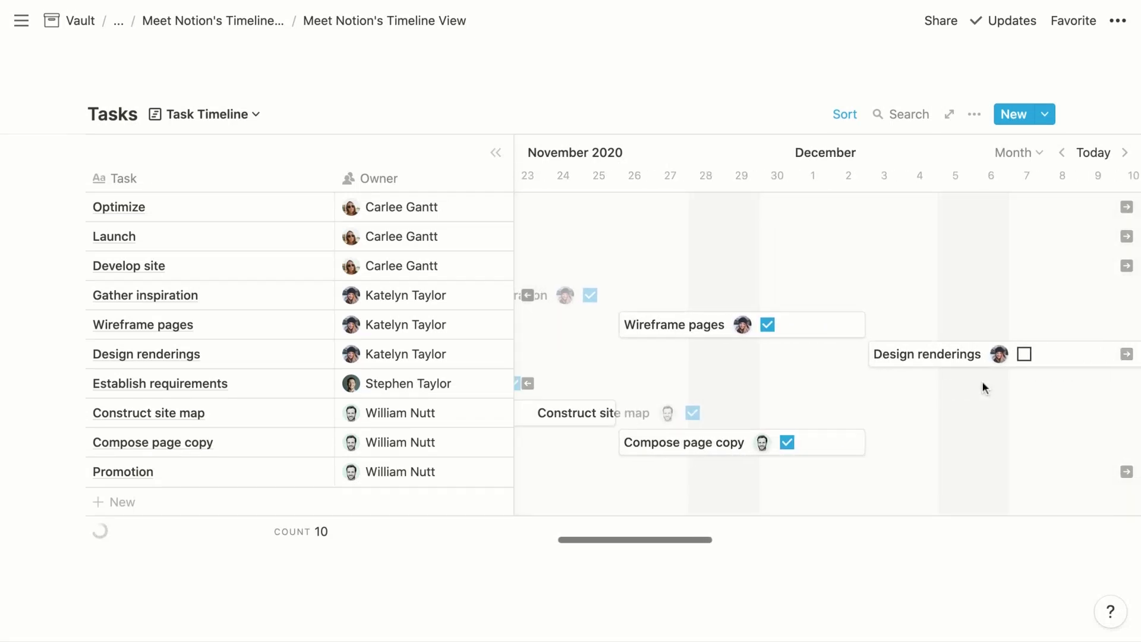
{"action": "right_click", "coordinate": [969, 384]}
{"action": "left_click", "coordinate": [950, 301]}
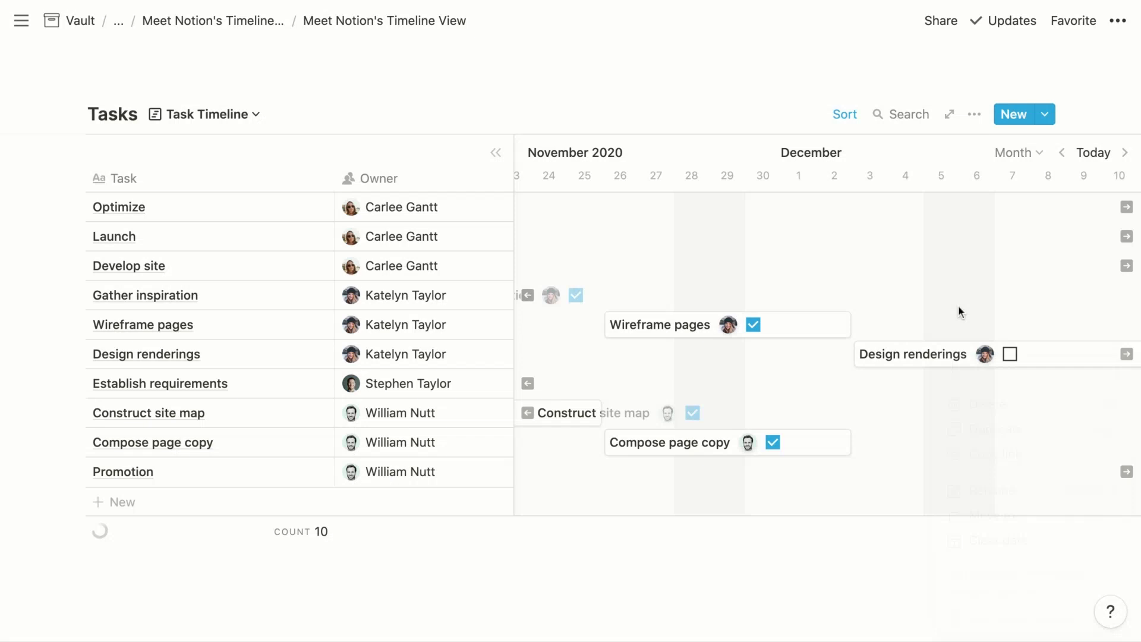
{"action": "scroll", "coordinate": [790, 386], "scroll_direction": "left", "scroll_amount": 3}
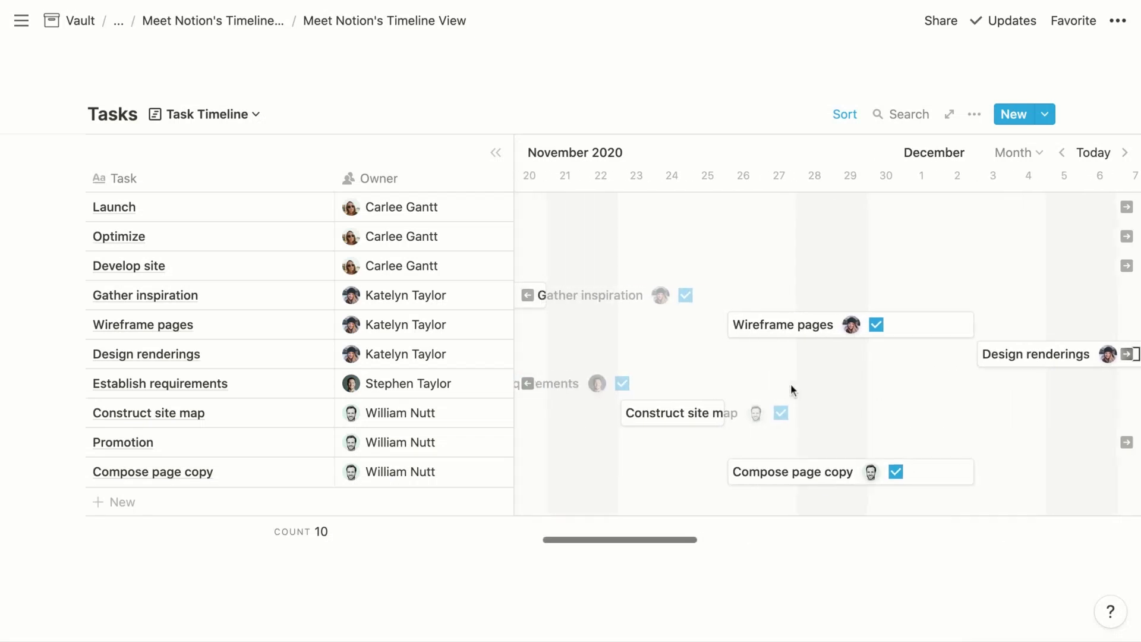
{"action": "mouse_move", "coordinate": [730, 326]}
{"action": "left_mouse_down"}
{"action": "mouse_move", "coordinate": [675, 324]}
{"action": "mouse_move", "coordinate": [751, 324]}
{"action": "mouse_move", "coordinate": [722, 338]}
{"action": "left_mouse_up"}
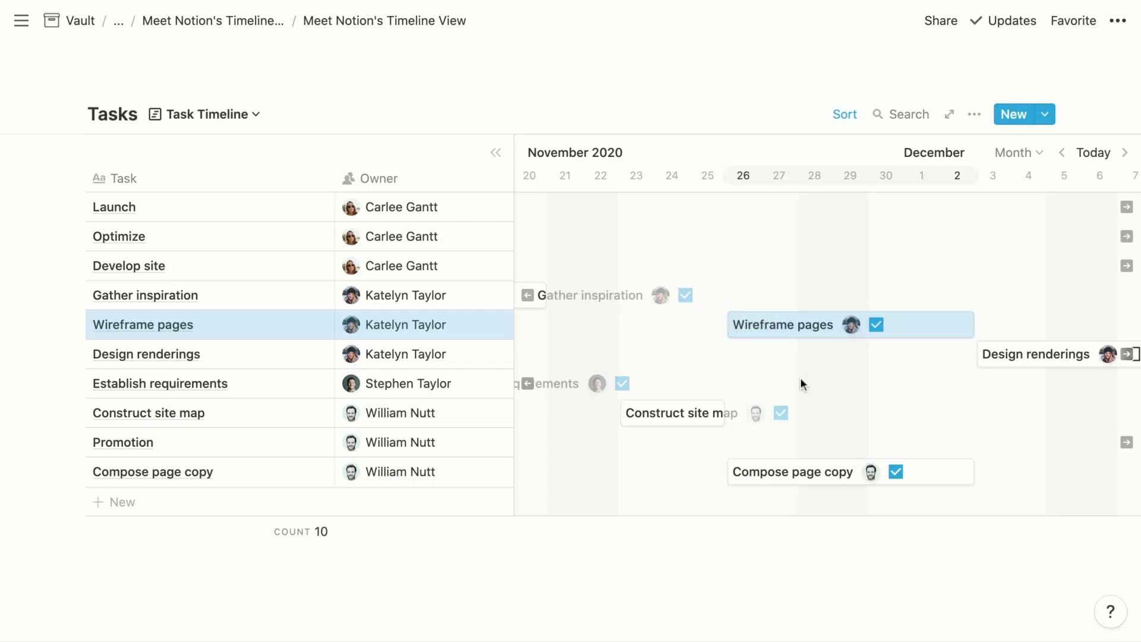
{"action": "scroll", "coordinate": [800, 377], "scroll_direction": "down", "scroll_amount": 2}
{"action": "scroll", "coordinate": [796, 355], "scroll_direction": "up", "scroll_amount": 1}
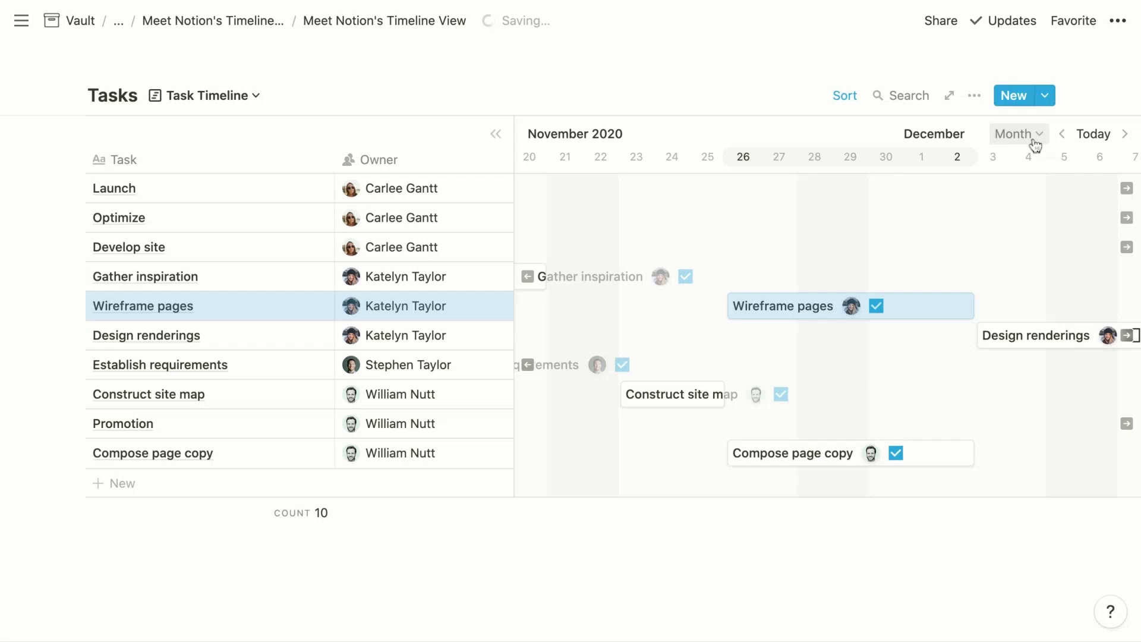
Step: Set the Task Timeline's time scale to Quarter
{"action": "left_click", "coordinate": [1018, 134]}
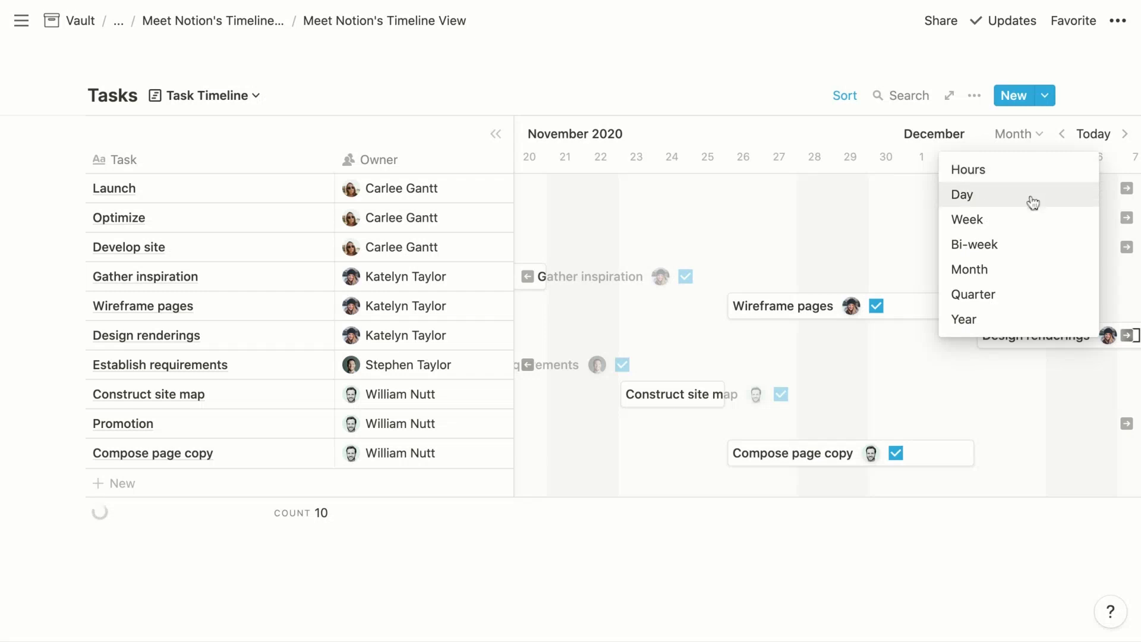
{"action": "left_click", "coordinate": [1023, 305]}
{"action": "scroll", "coordinate": [879, 312], "scroll_direction": "left", "scroll_amount": 2}
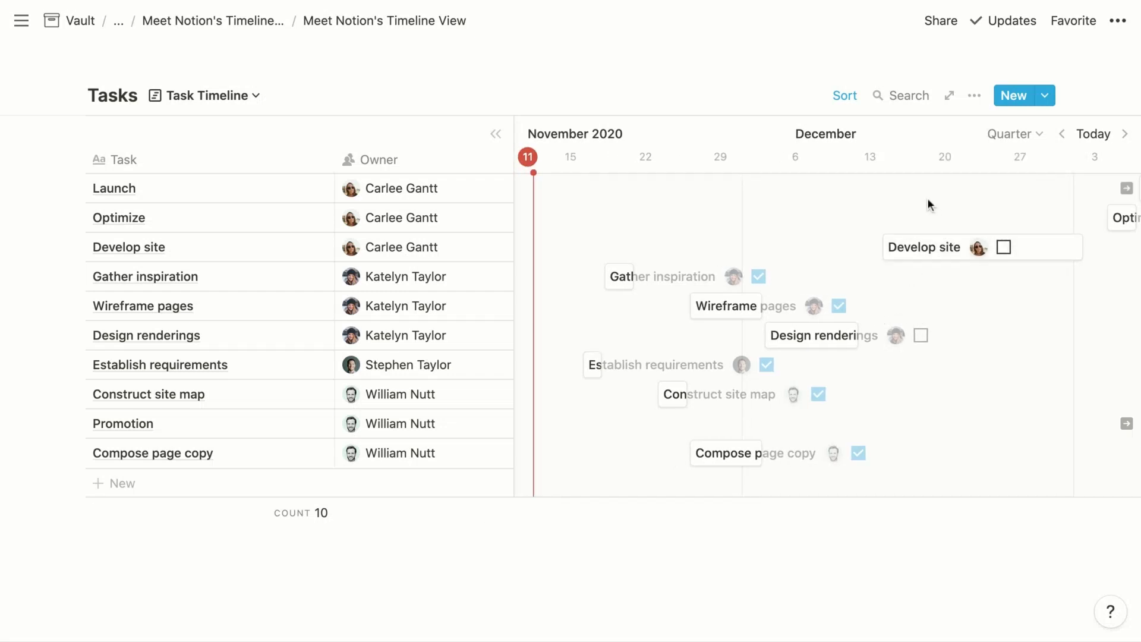
Step: Change the Task Timeline's sort property to Timespan, keeping the ascending order
{"action": "left_click", "coordinate": [851, 100]}
{"action": "left_click", "coordinate": [740, 170]}
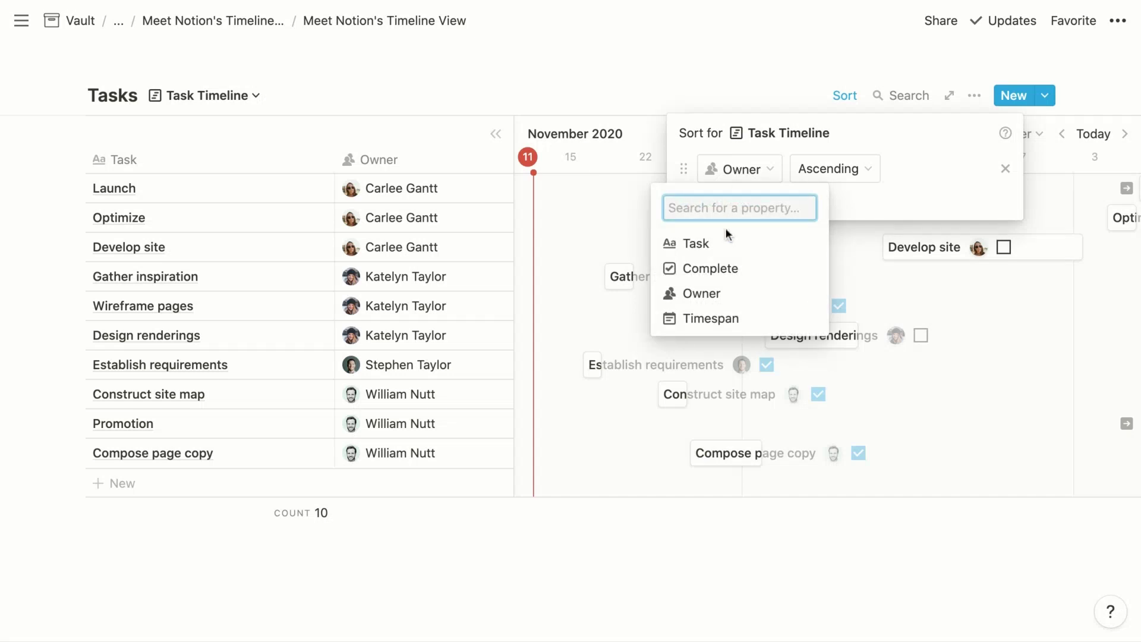
{"action": "left_click", "coordinate": [726, 320]}
{"action": "left_click", "coordinate": [732, 87]}
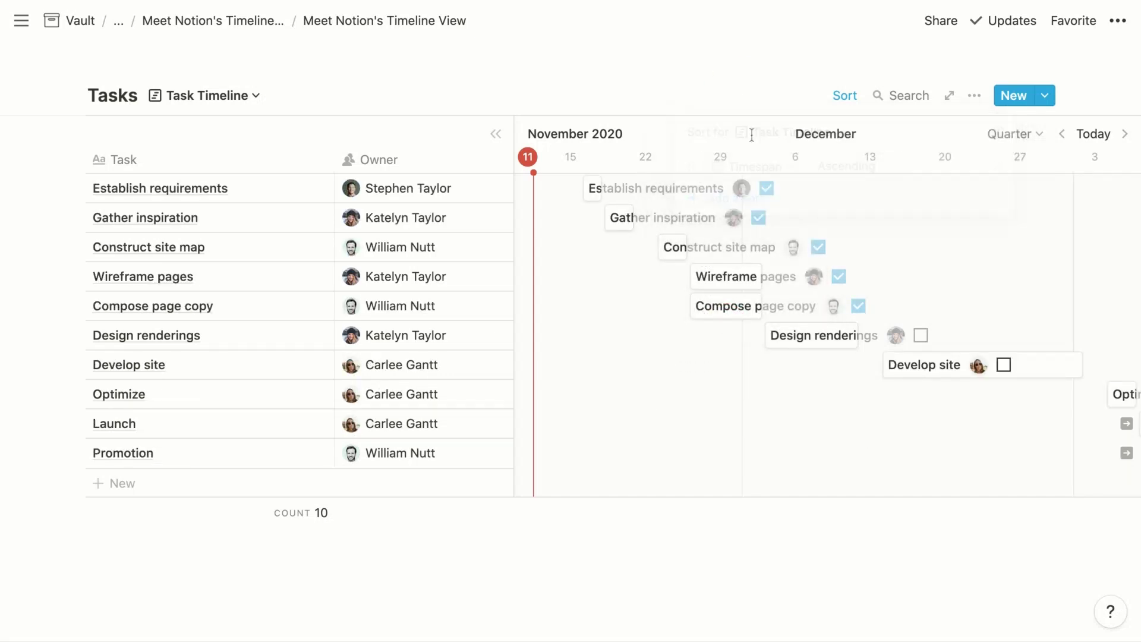
Step: Review the date-sorted tasks along the quarterly timeline from November into January
{"action": "scroll", "coordinate": [891, 365], "scroll_direction": "right", "scroll_amount": 5}
{"action": "scroll", "coordinate": [892, 364], "scroll_direction": "right", "scroll_amount": 3}
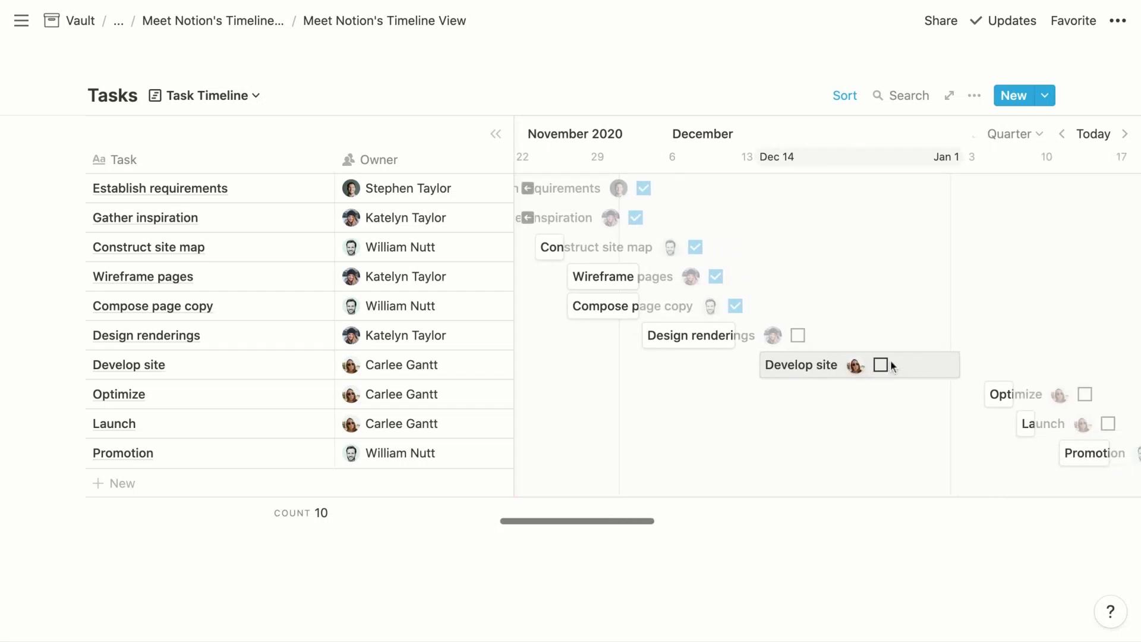
{"action": "scroll", "coordinate": [891, 365], "scroll_direction": "left", "scroll_amount": 2}
{"action": "scroll", "coordinate": [892, 364], "scroll_direction": "left", "scroll_amount": 1}
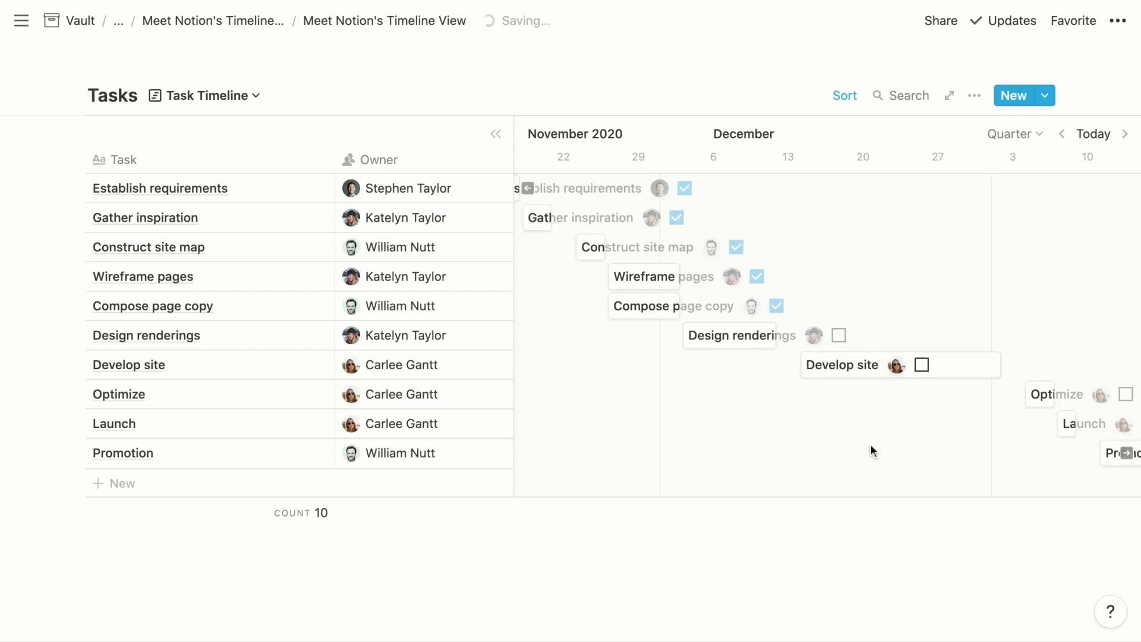
Step: Look through the tournaments, dates, locations and winners in the PGA Tournaments: 2019–20 table further down the page
{"action": "scroll", "coordinate": [871, 452], "scroll_direction": "down", "scroll_amount": 5}
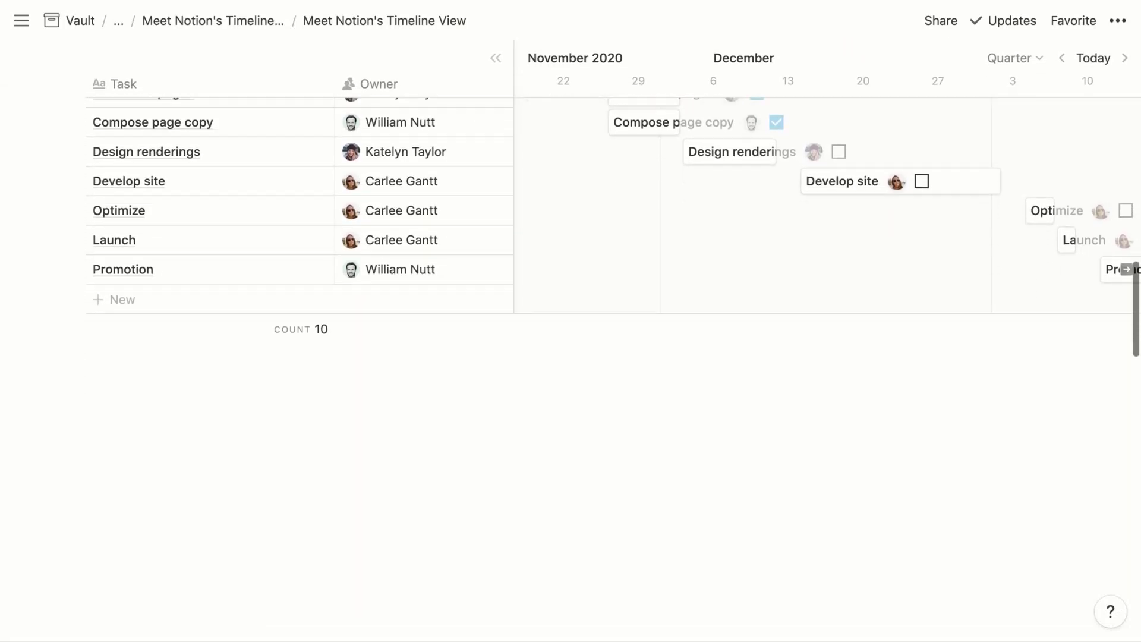
{"action": "scroll", "coordinate": [570, 356], "scroll_direction": "down", "scroll_amount": 15}
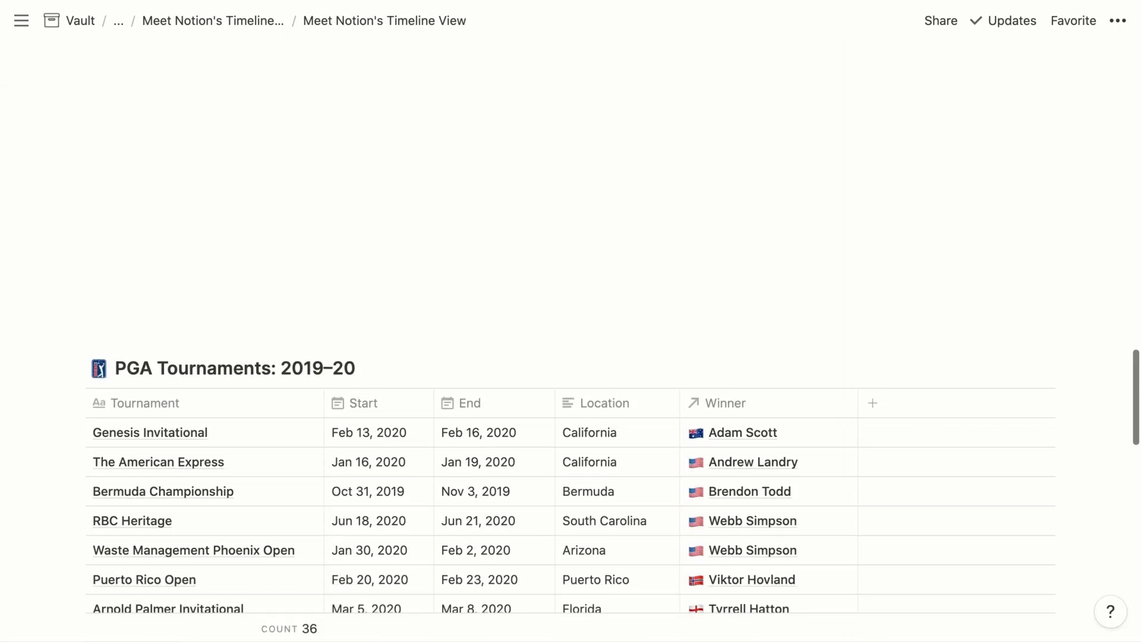
{"action": "scroll", "coordinate": [570, 356], "scroll_direction": "down", "scroll_amount": 8}
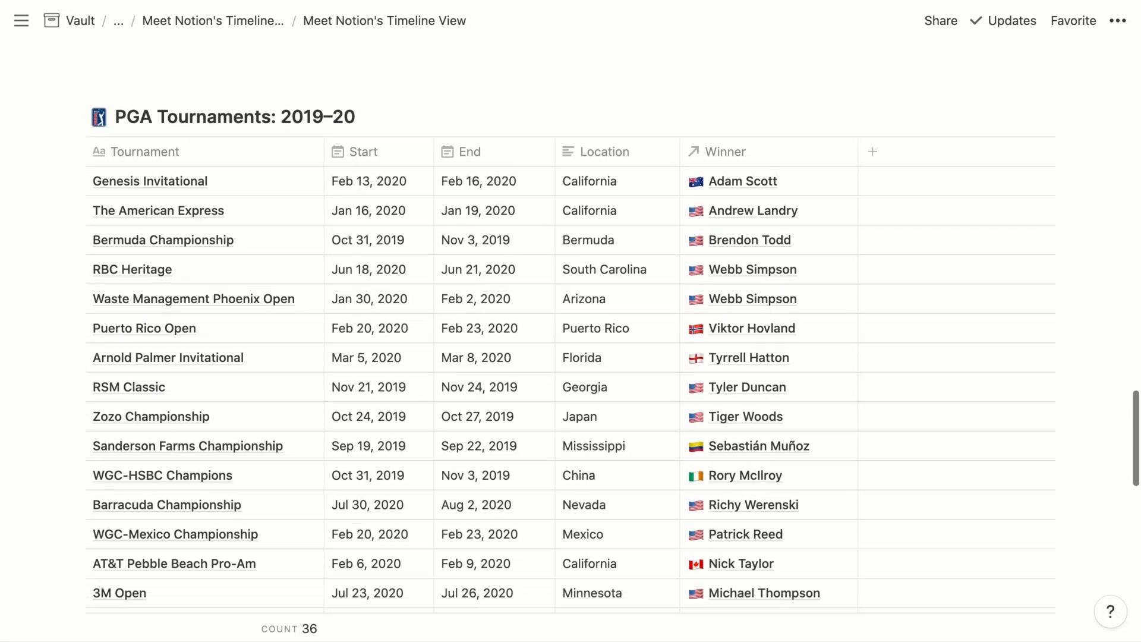
{"action": "scroll", "coordinate": [570, 357], "scroll_direction": "down", "scroll_amount": 2}
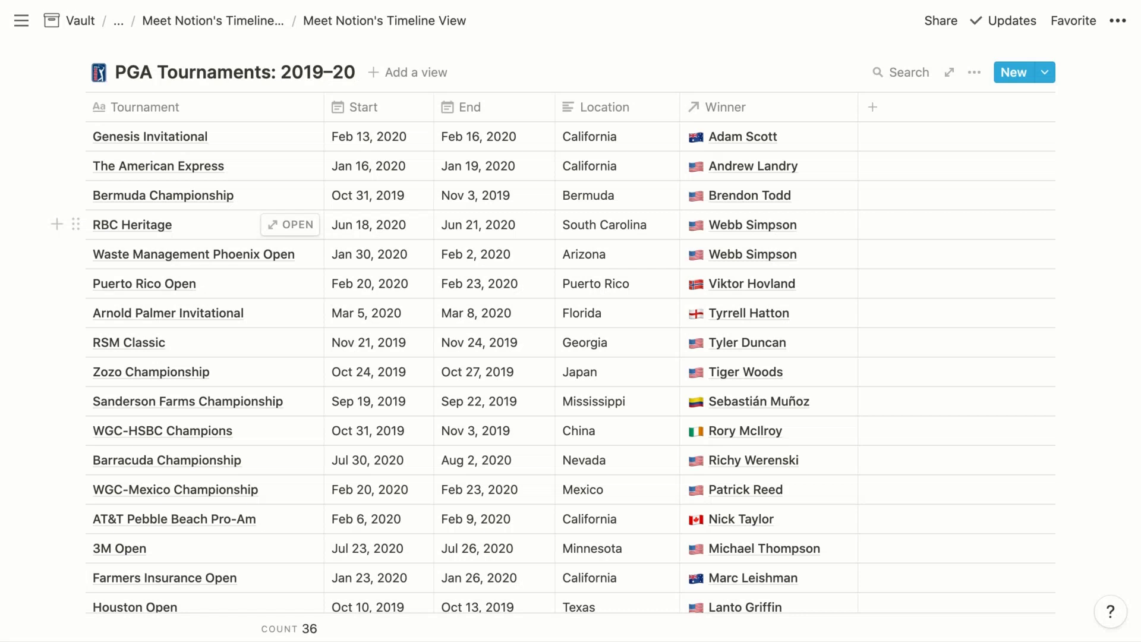
{"action": "scroll", "coordinate": [570, 356], "scroll_direction": "down", "scroll_amount": 10}
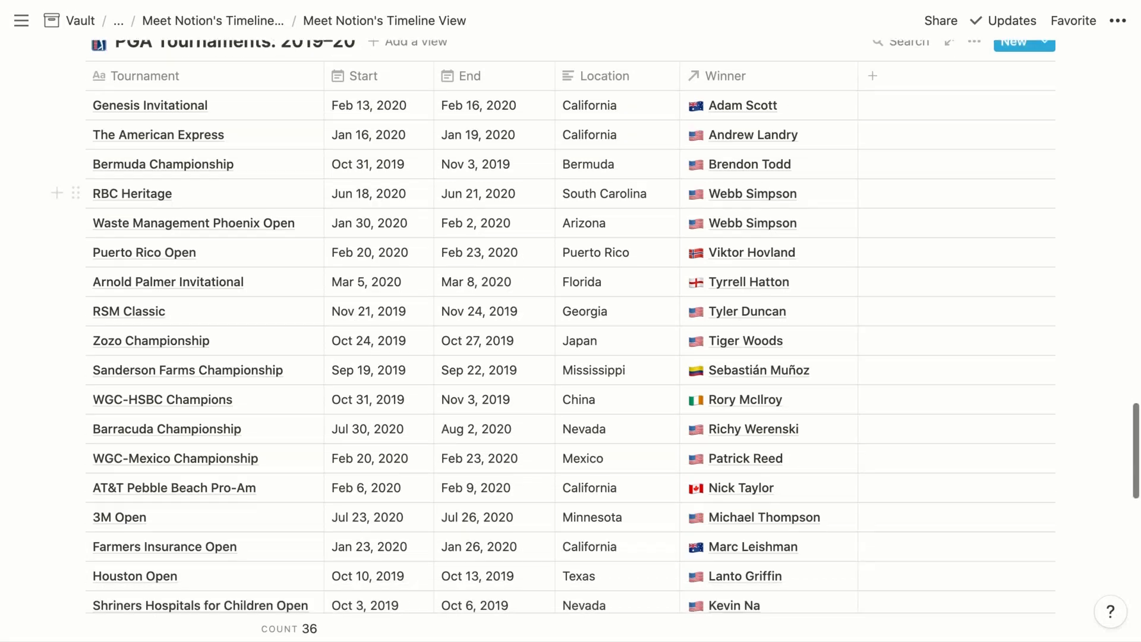
{"action": "scroll", "coordinate": [310, 410], "scroll_direction": "down", "scroll_amount": 5}
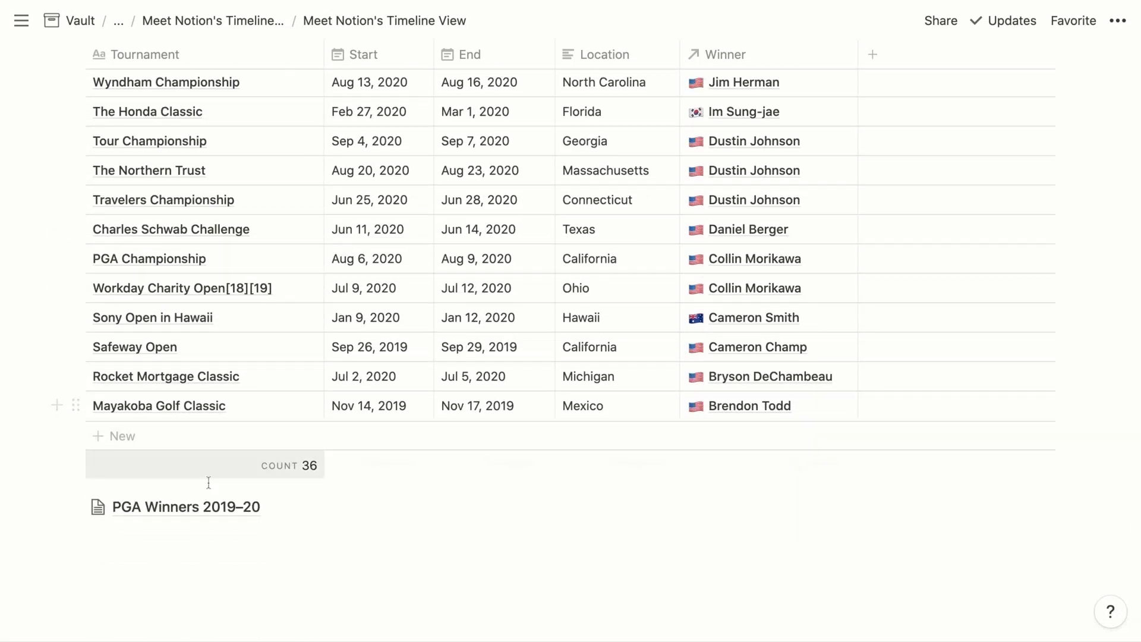
Step: Open the PGA Winners 2019–20 page, look over its gallery of players, and return to the Timeline View page
{"action": "left_click", "coordinate": [200, 514]}
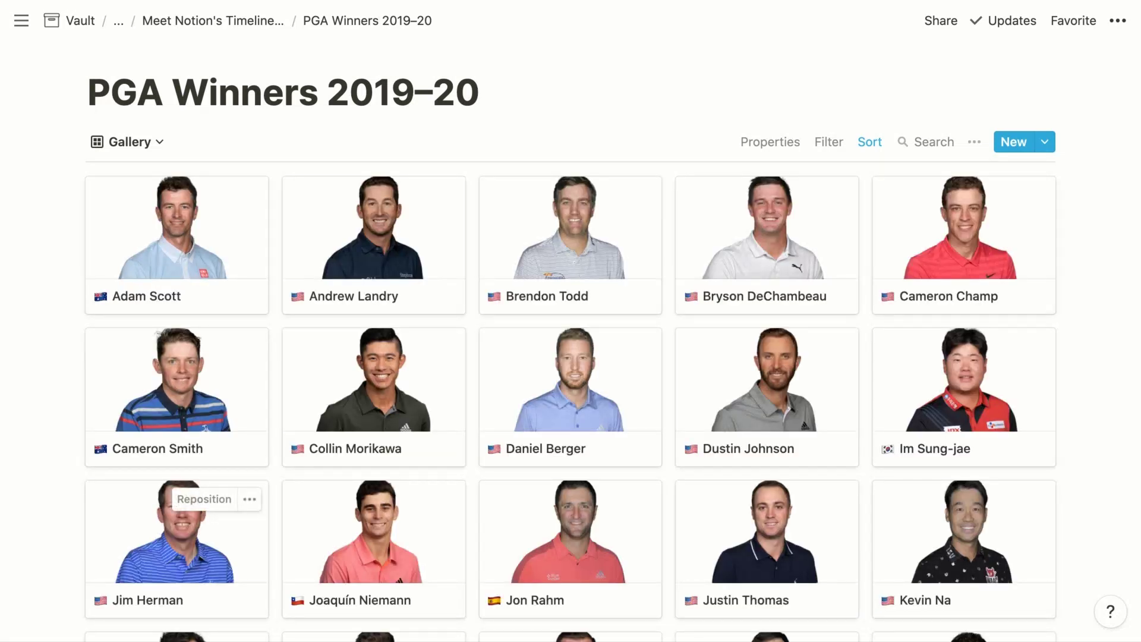
{"action": "scroll", "coordinate": [236, 493], "scroll_direction": "down", "scroll_amount": 3}
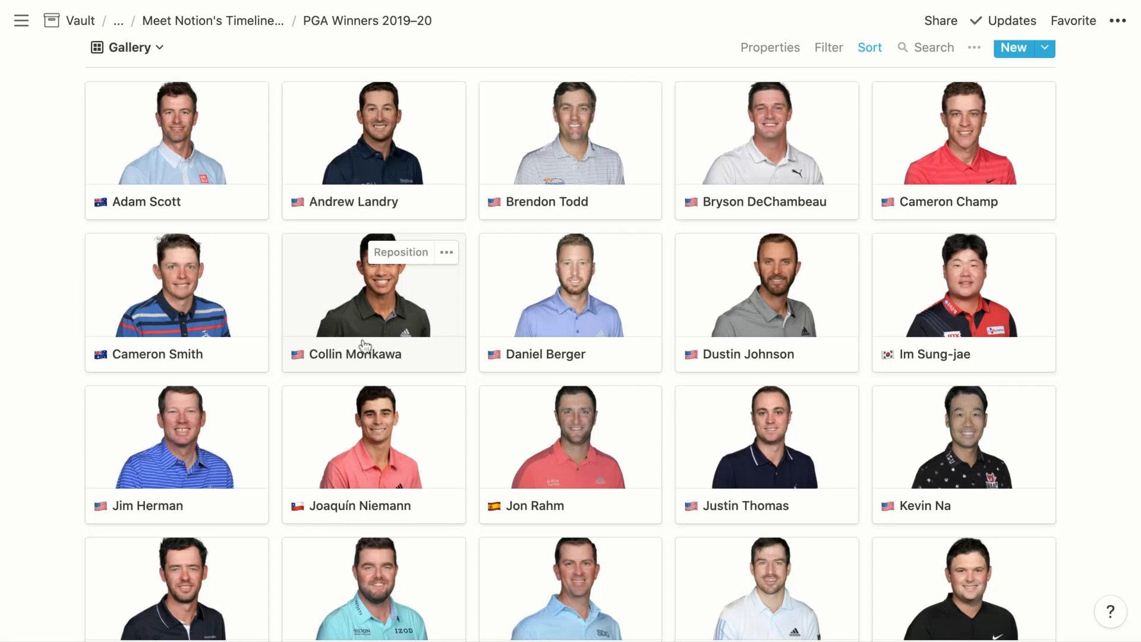
{"action": "scroll", "coordinate": [354, 347], "scroll_direction": "up", "scroll_amount": 2}
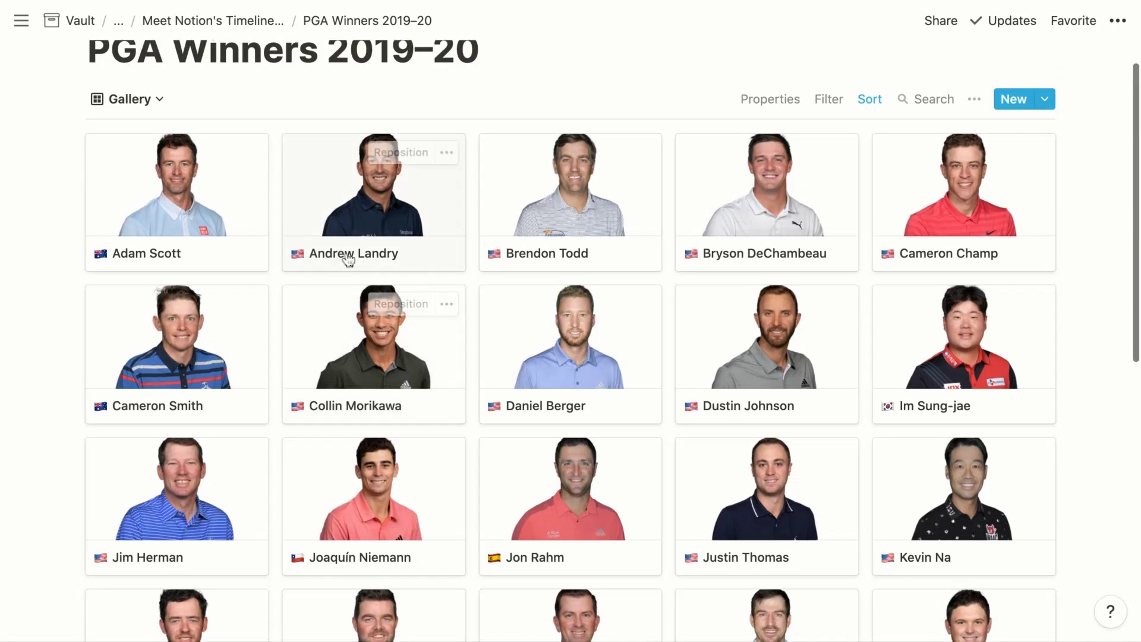
{"action": "scroll", "coordinate": [347, 260], "scroll_direction": "up", "scroll_amount": 2}
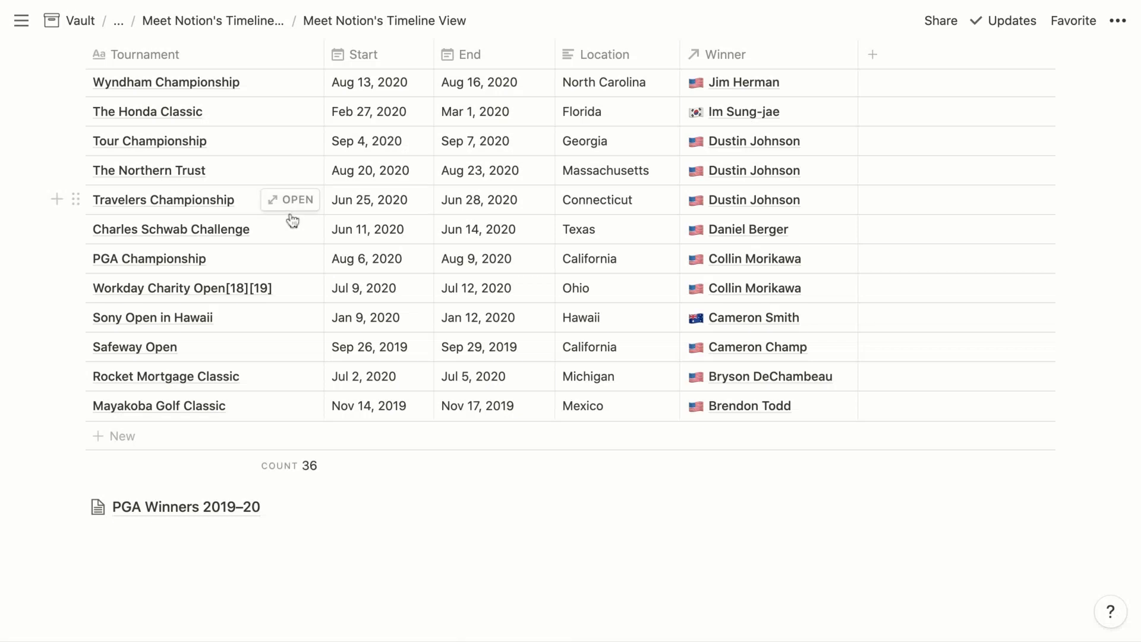
Step: Add a Timeline view named "Timeline" to the PGA Tournaments: 2019–20 database
{"action": "scroll", "coordinate": [291, 220], "scroll_direction": "up", "scroll_amount": 5}
{"action": "scroll", "coordinate": [293, 220], "scroll_direction": "up", "scroll_amount": 10}
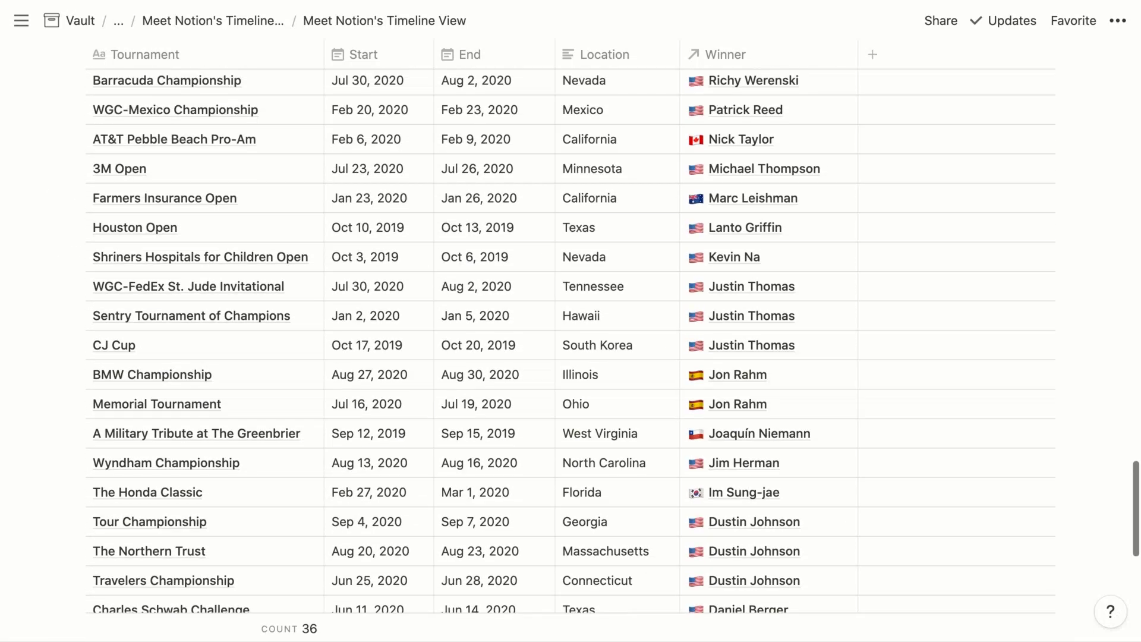
{"action": "scroll", "coordinate": [570, 341], "scroll_direction": "up", "scroll_amount": 10}
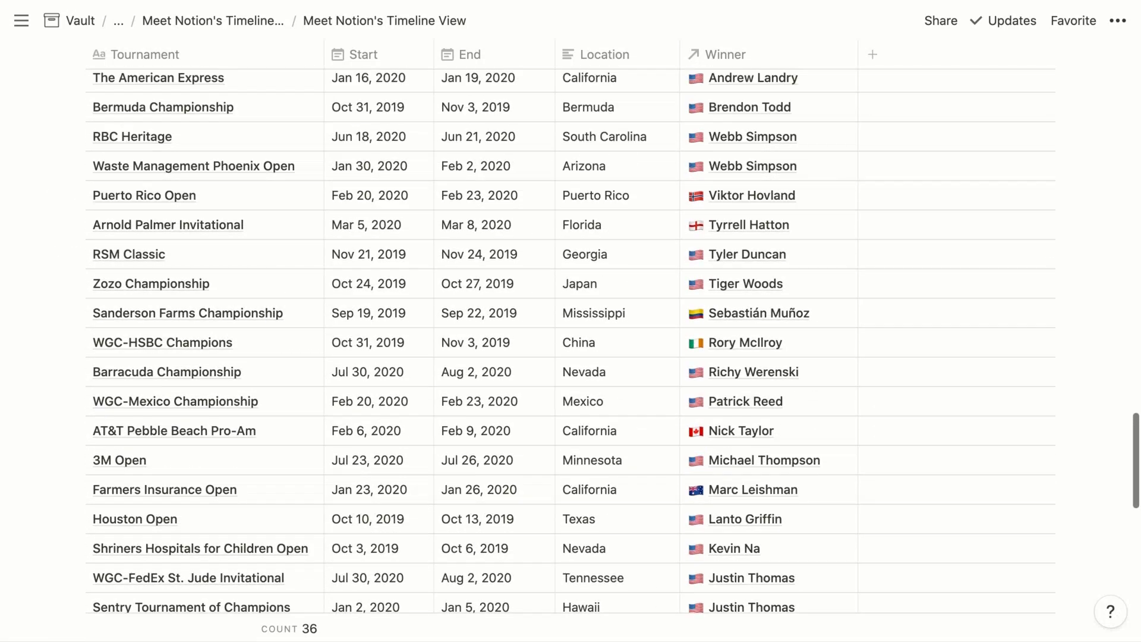
{"action": "left_click", "coordinate": [396, 174]}
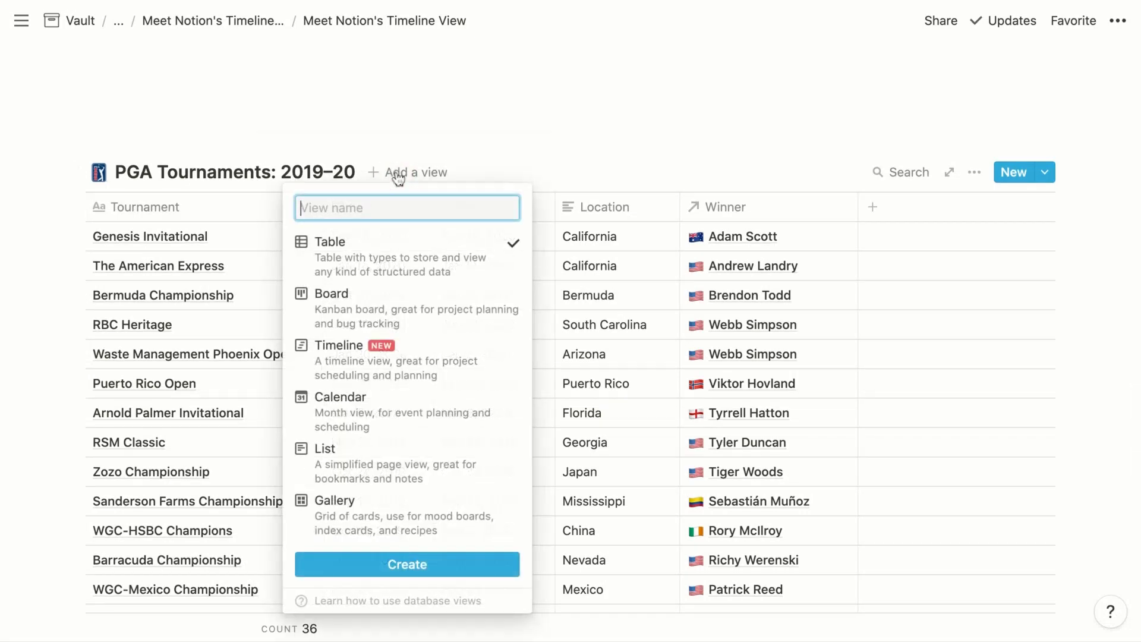
{"action": "type", "text": "Timeline"}
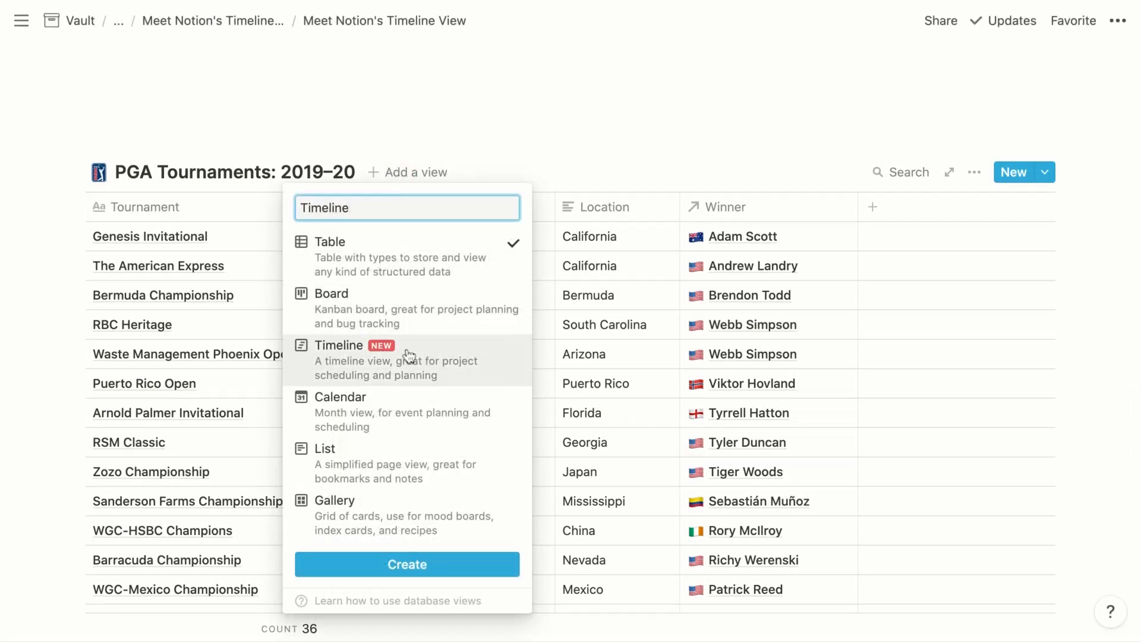
{"action": "left_click", "coordinate": [415, 359]}
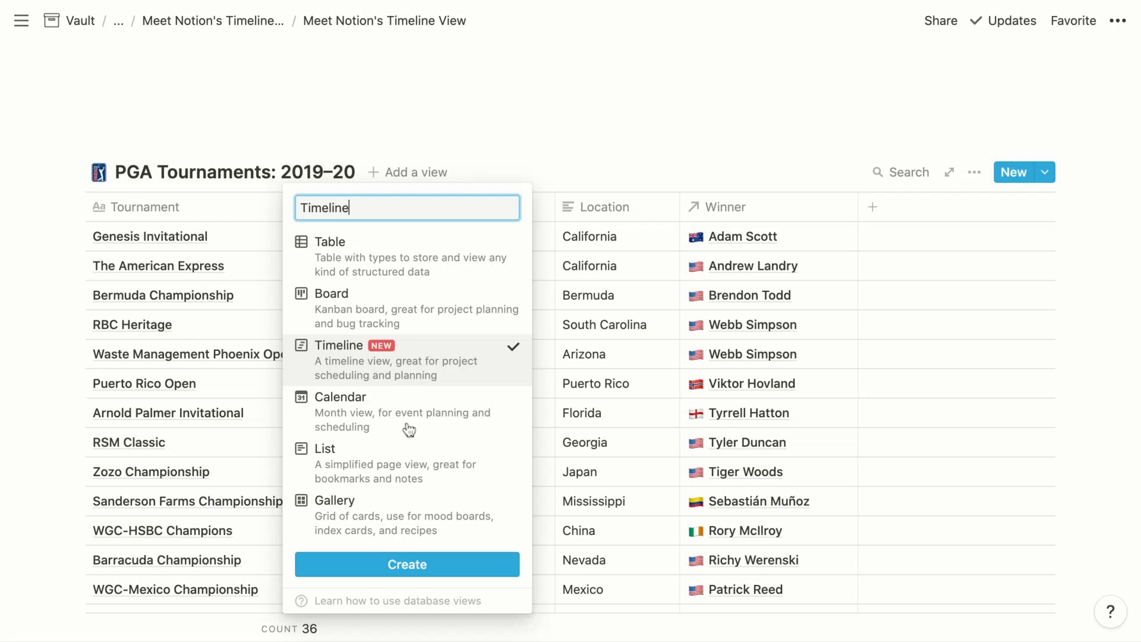
{"action": "left_click", "coordinate": [394, 571]}
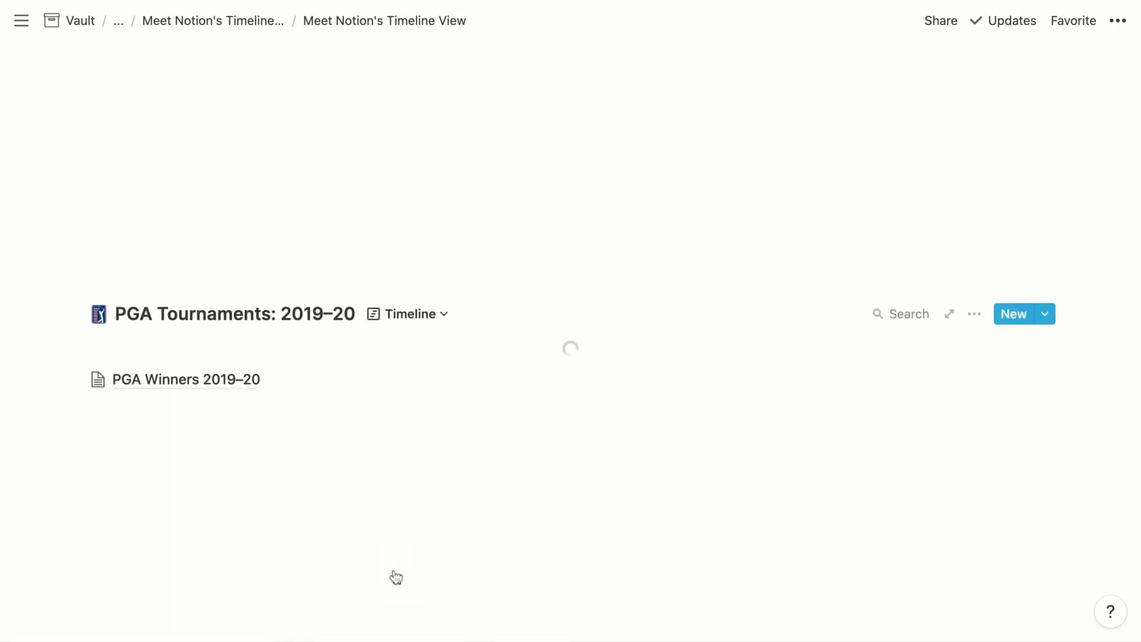
Step: Configure the PGA Tournaments timeline to use separate dates, with Start as the start date and End as the end date
{"action": "scroll", "coordinate": [395, 576], "scroll_direction": "down", "scroll_amount": 5}
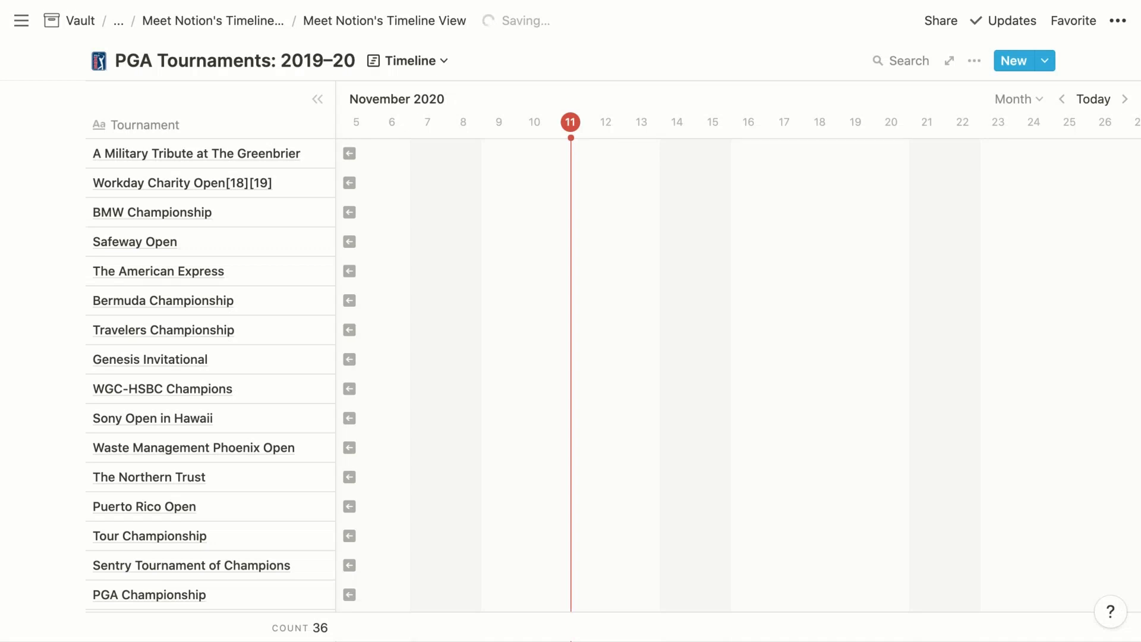
{"action": "scroll", "coordinate": [738, 362], "scroll_direction": "left", "scroll_amount": 2}
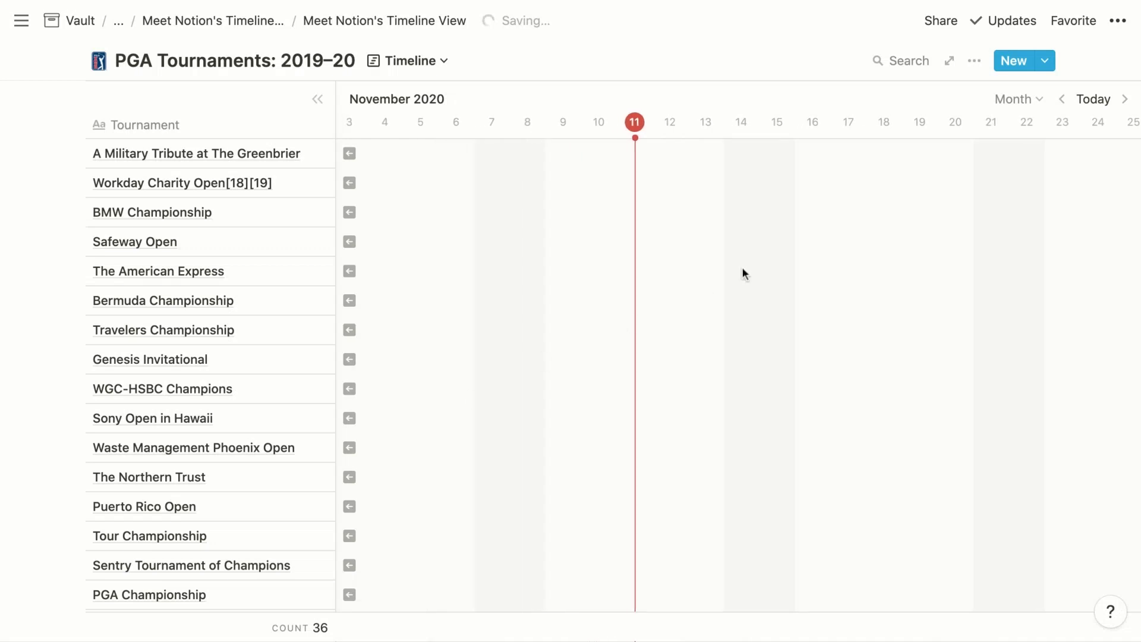
{"action": "left_click", "coordinate": [973, 62]}
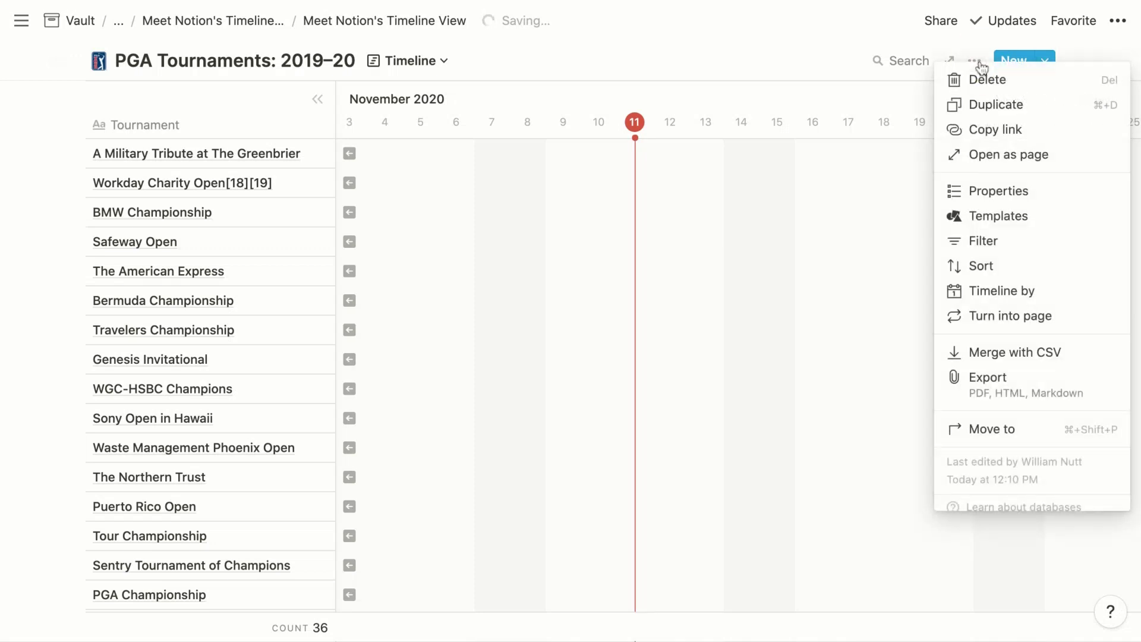
{"action": "left_click", "coordinate": [999, 291]}
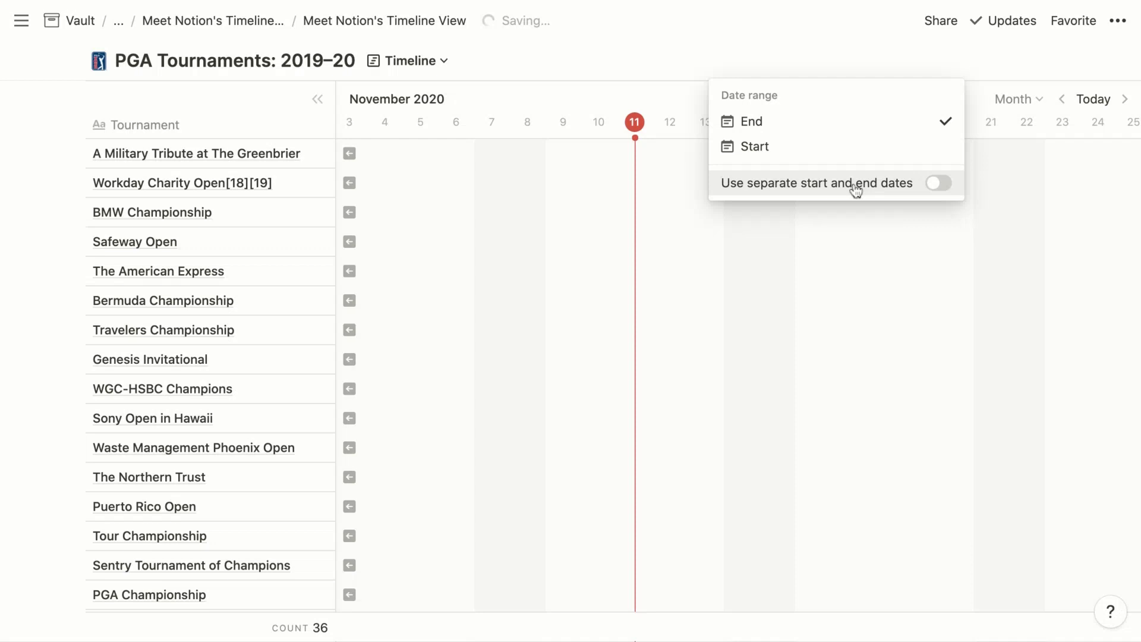
{"action": "left_click", "coordinate": [939, 185]}
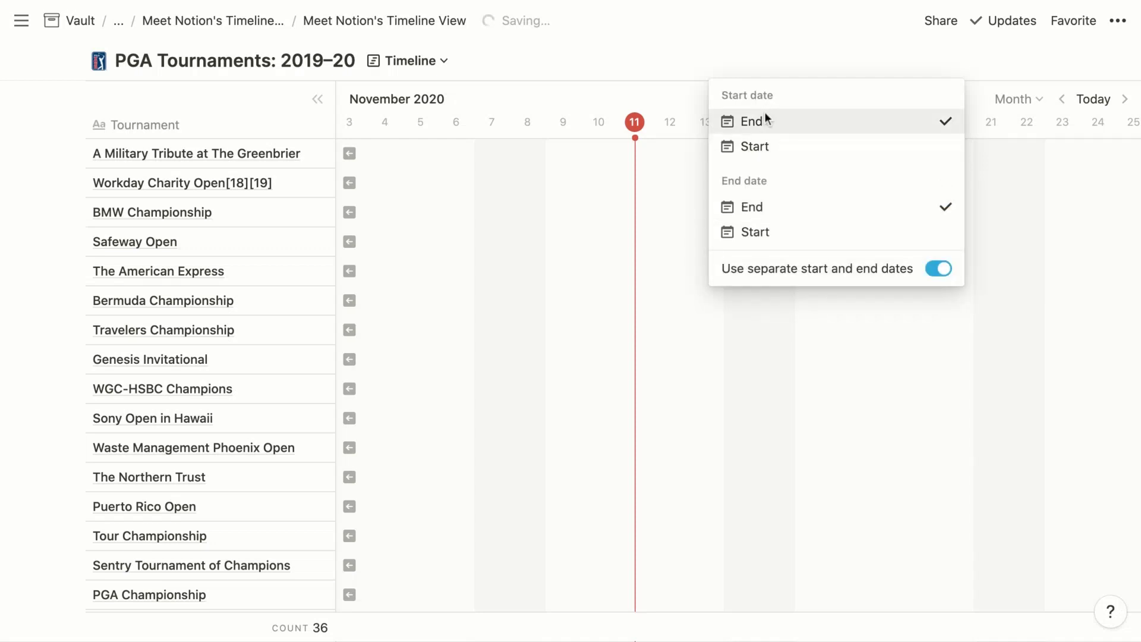
{"action": "left_click", "coordinate": [767, 149]}
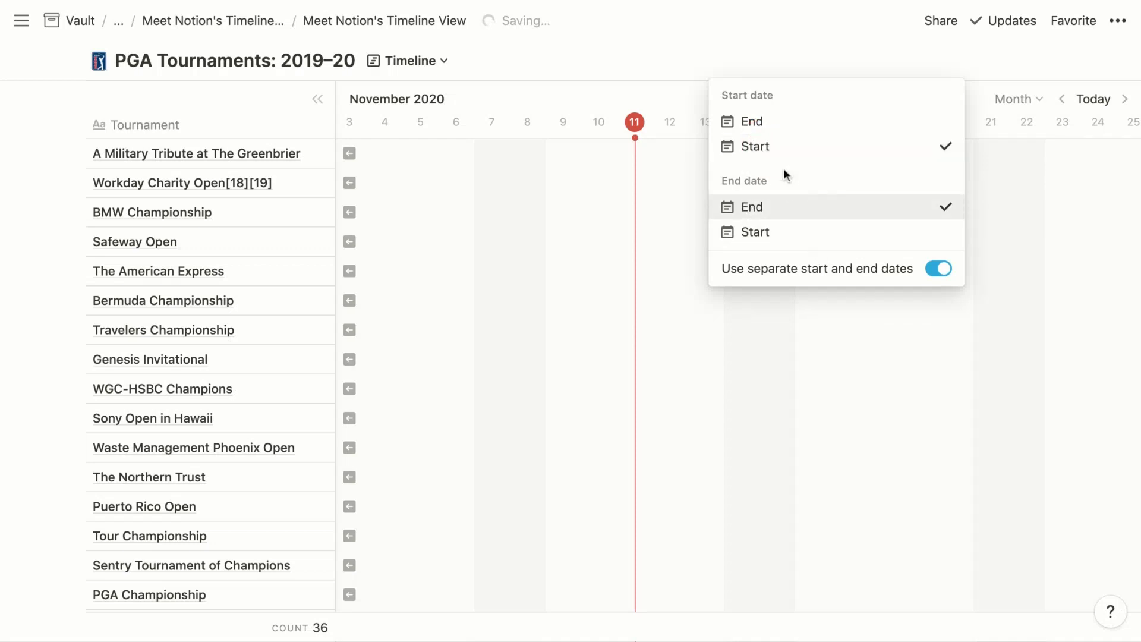
{"action": "left_click", "coordinate": [768, 44]}
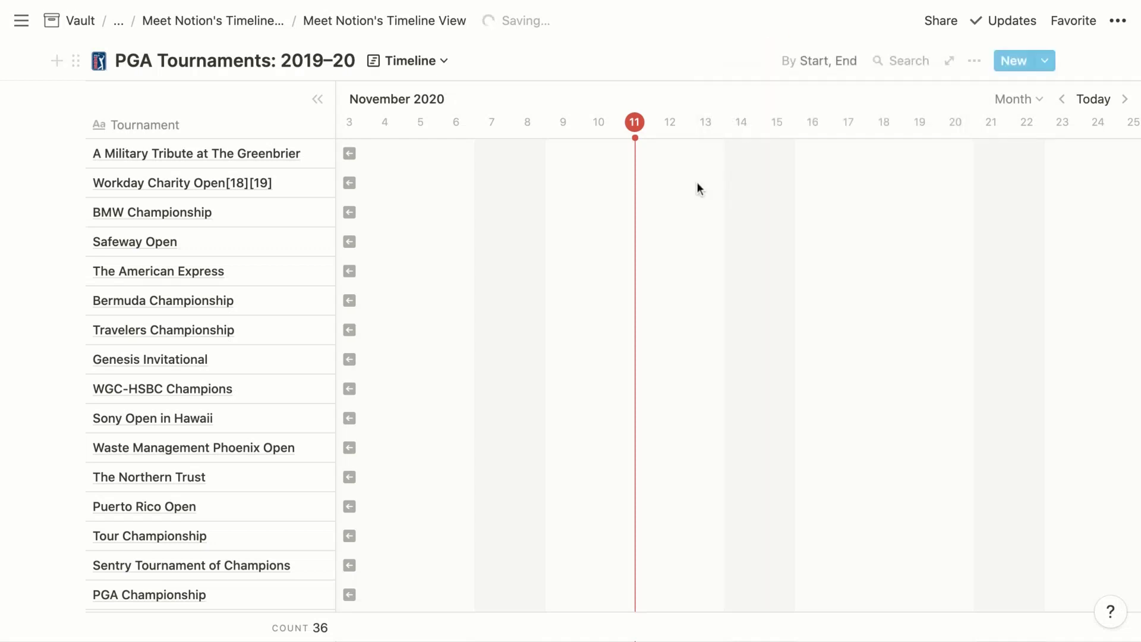
{"action": "scroll", "coordinate": [630, 349], "scroll_direction": "left", "scroll_amount": 3}
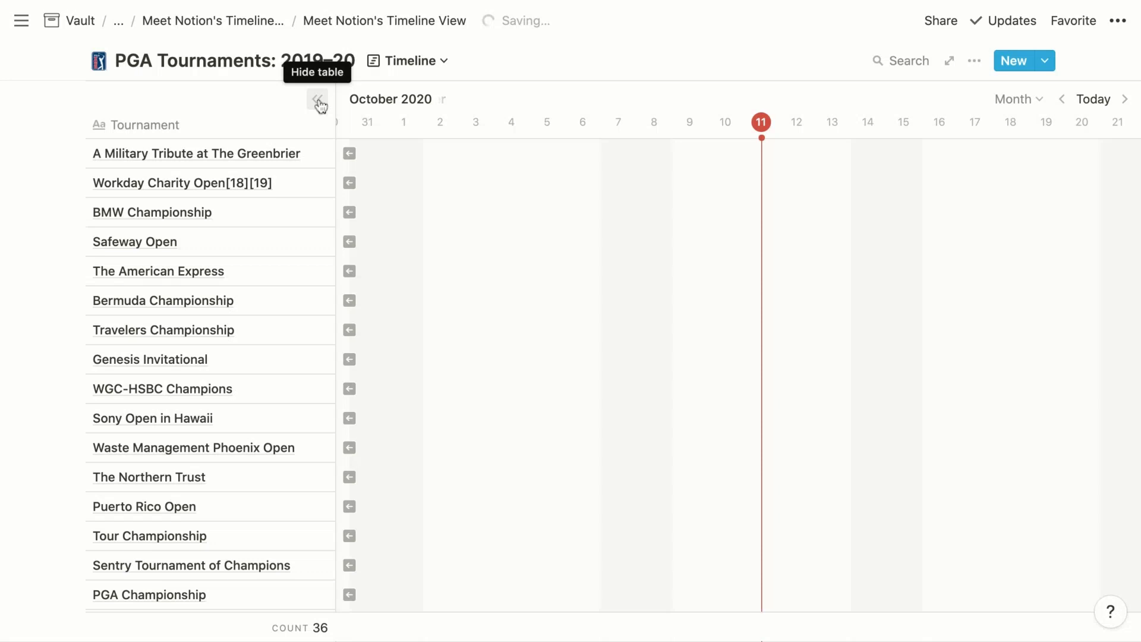
Step: Hide the table beside the PGA Tournaments timeline and look at the dates before November 2020
{"action": "left_click", "coordinate": [317, 99]}
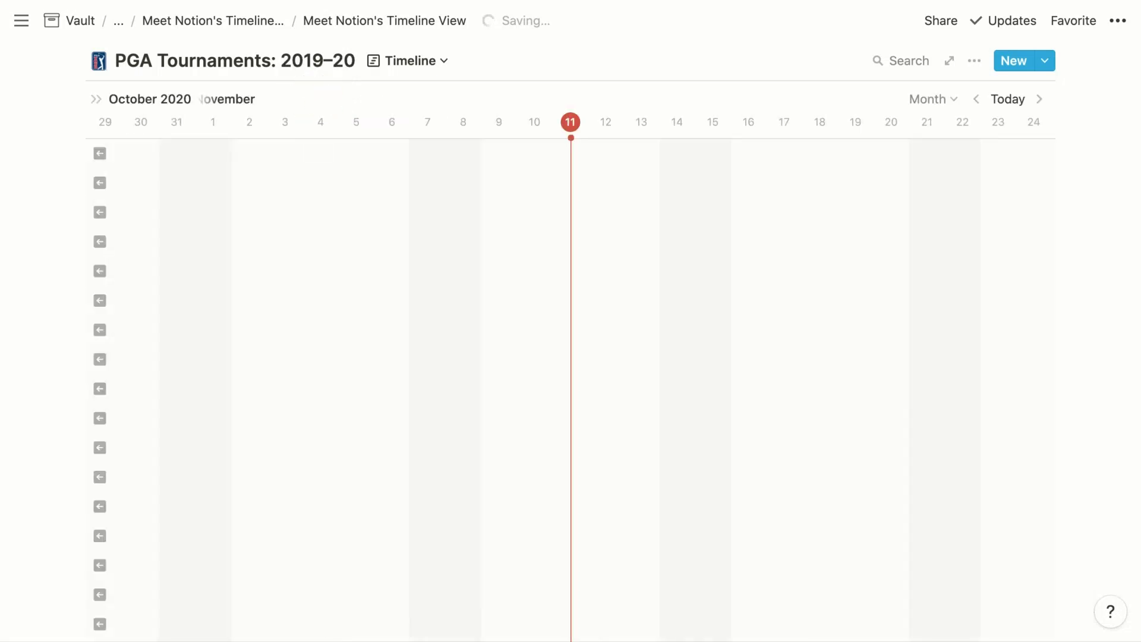
{"action": "scroll", "coordinate": [232, 281], "scroll_direction": "left", "scroll_amount": 5}
{"action": "scroll", "coordinate": [234, 282], "scroll_direction": "left", "scroll_amount": 10}
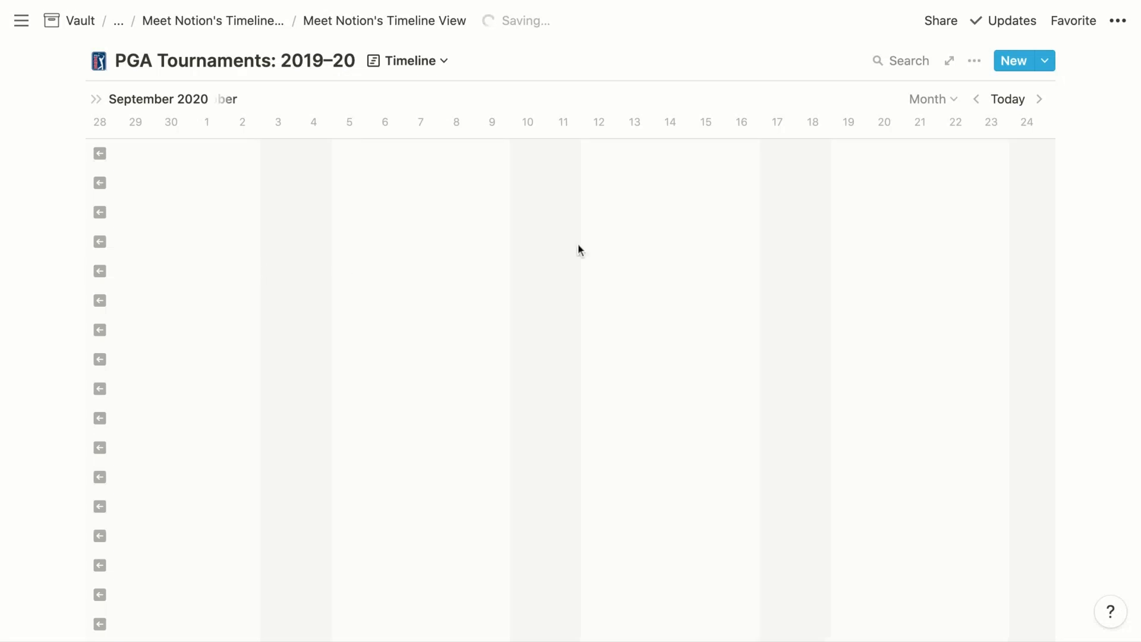
Step: Set the PGA Tournaments timeline's scale to Year and look over the 2020 tournaments
{"action": "left_click", "coordinate": [935, 107]}
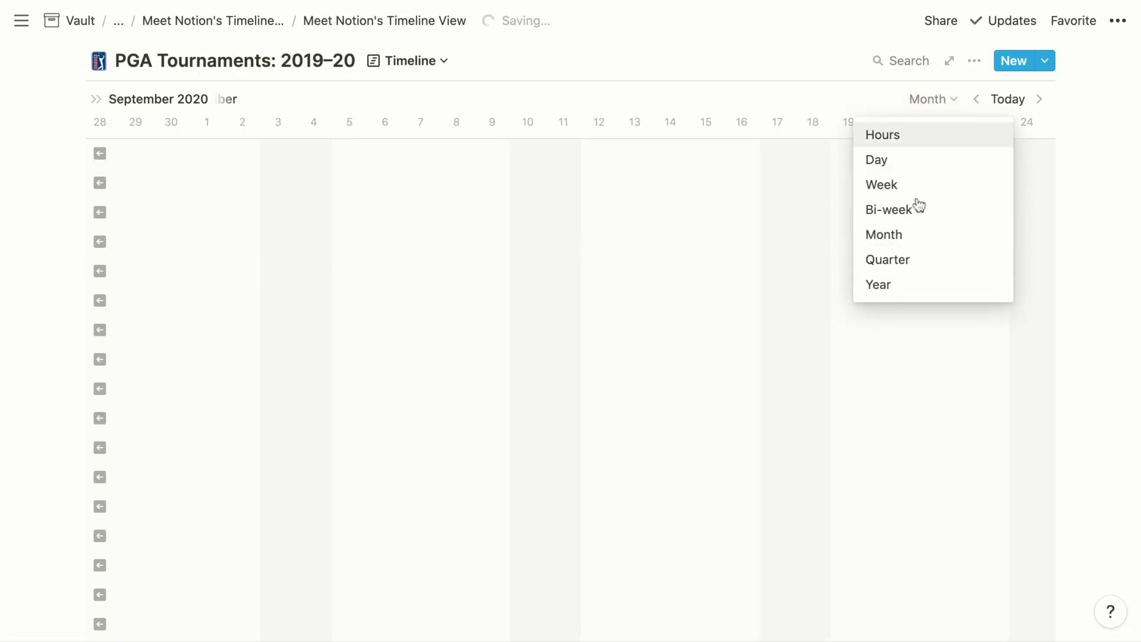
{"action": "left_click", "coordinate": [913, 285]}
{"action": "scroll", "coordinate": [559, 340], "scroll_direction": "left", "scroll_amount": 8}
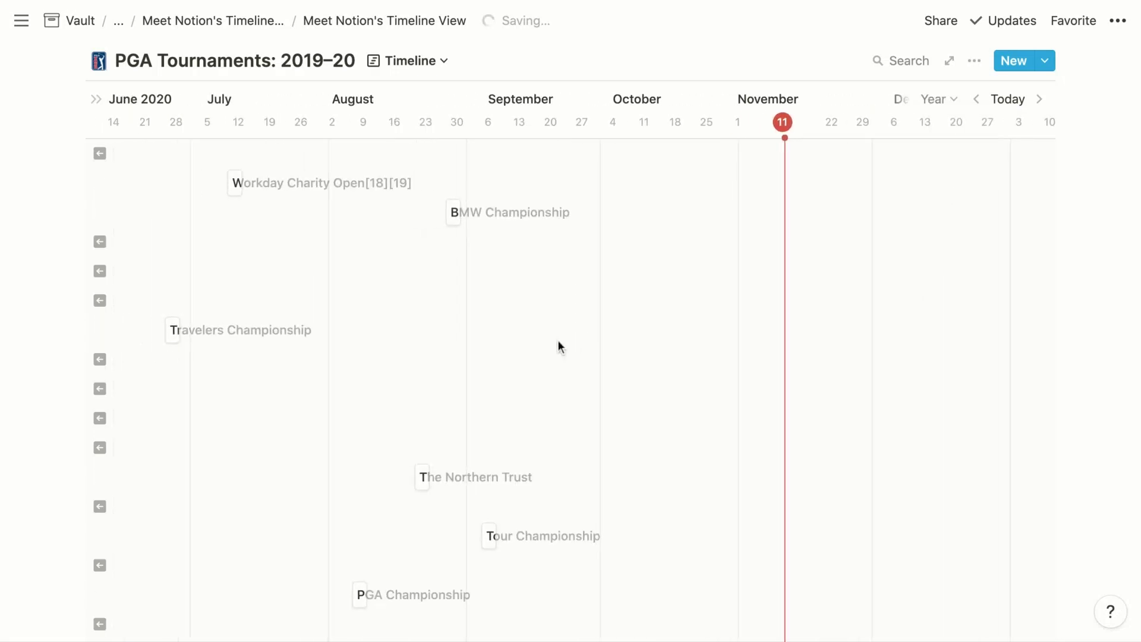
Step: Set the PGA Tournaments timeline's scale to Quarter and bring the summer 2020 tournaments into view
{"action": "left_click", "coordinate": [944, 98]}
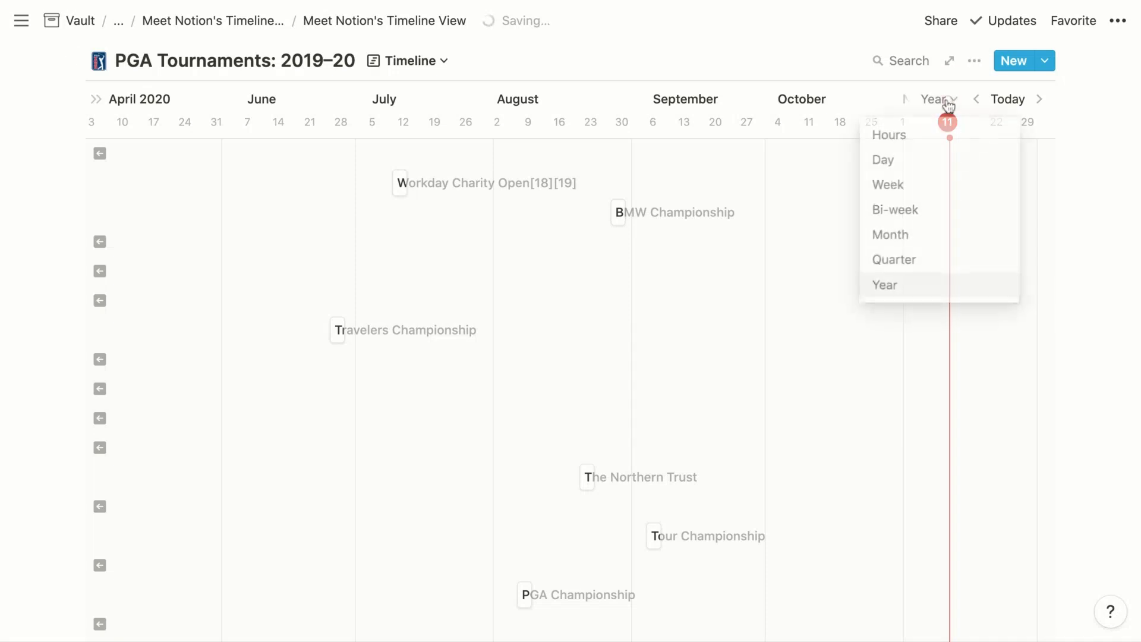
{"action": "left_click", "coordinate": [925, 263]}
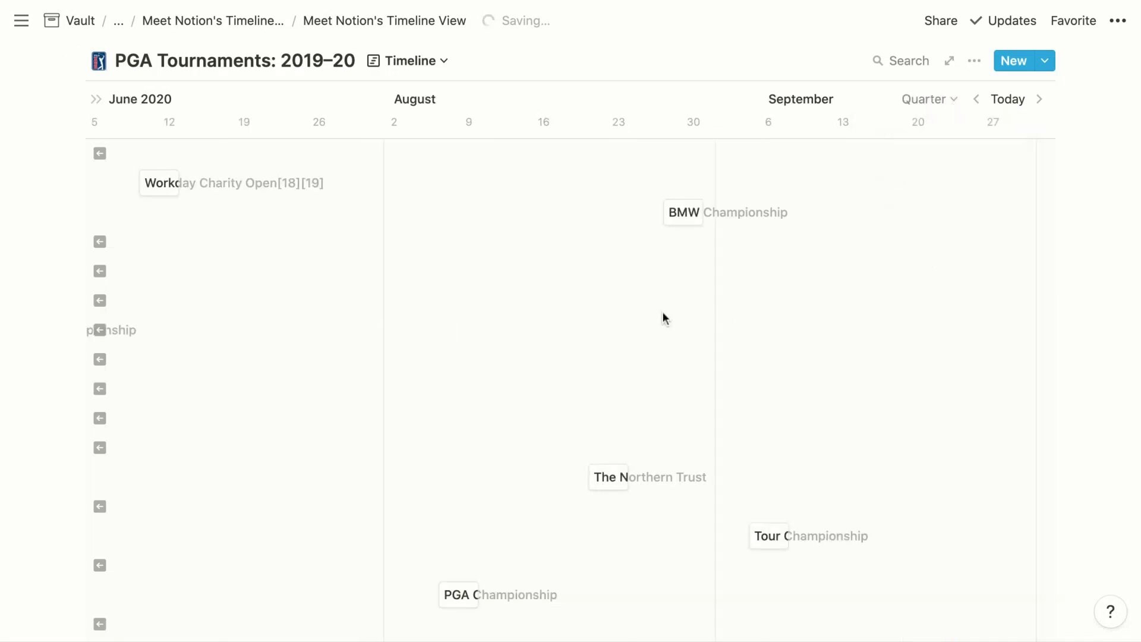
{"action": "scroll", "coordinate": [661, 318], "scroll_direction": "left", "scroll_amount": 3}
{"action": "scroll", "coordinate": [662, 311], "scroll_direction": "left", "scroll_amount": 2}
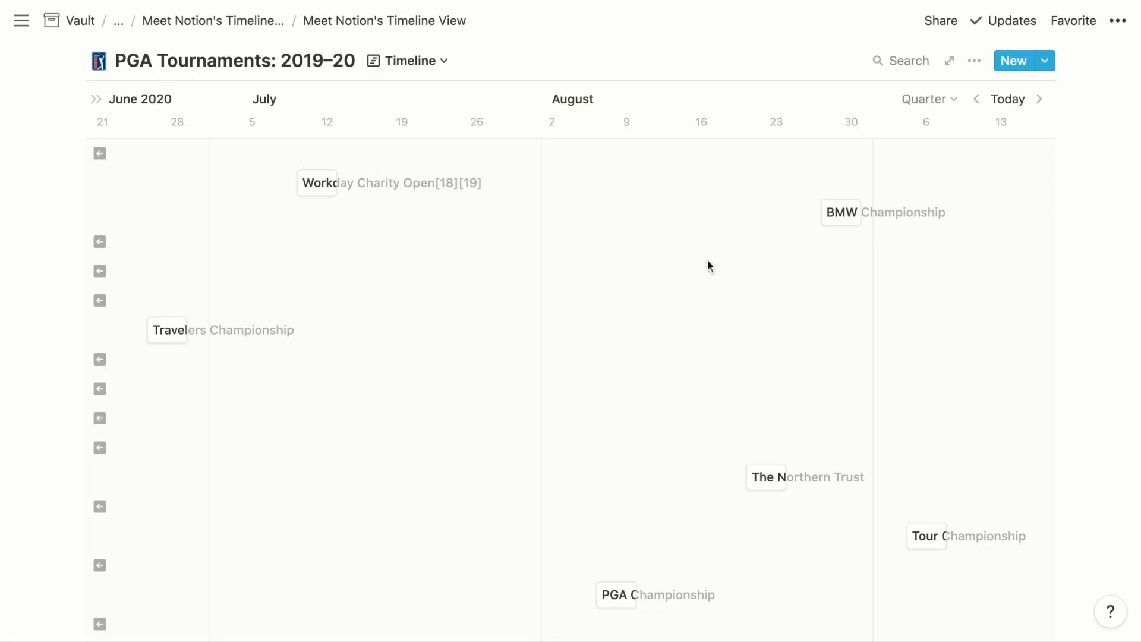
Step: Sort the PGA Tournaments timeline by Start in ascending order
{"action": "left_click", "coordinate": [974, 61]}
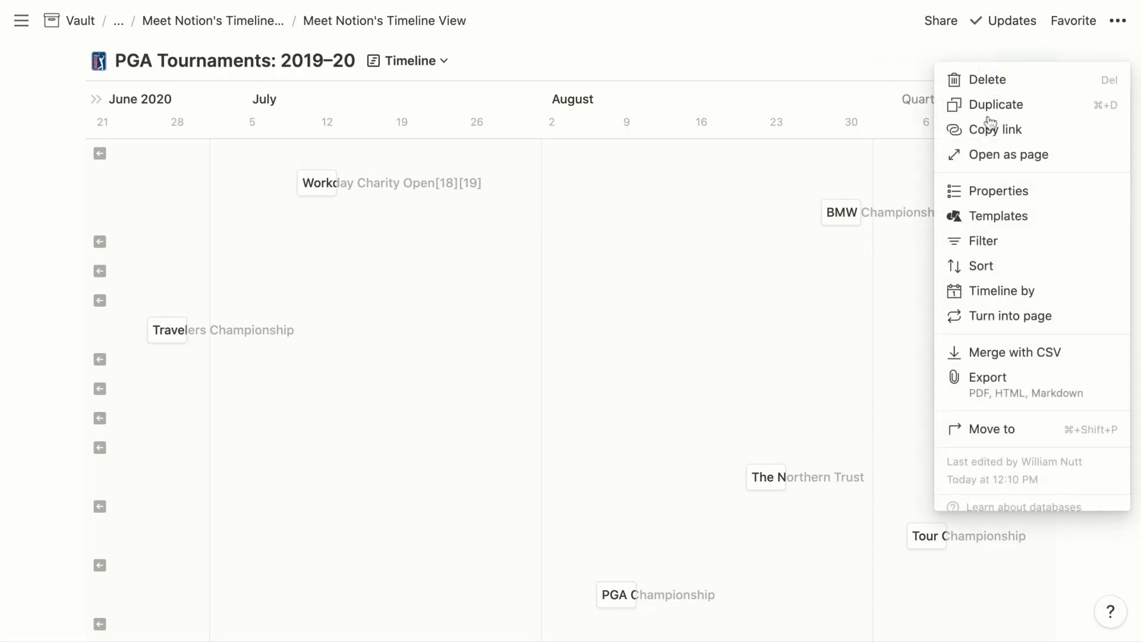
{"action": "left_click", "coordinate": [990, 268]}
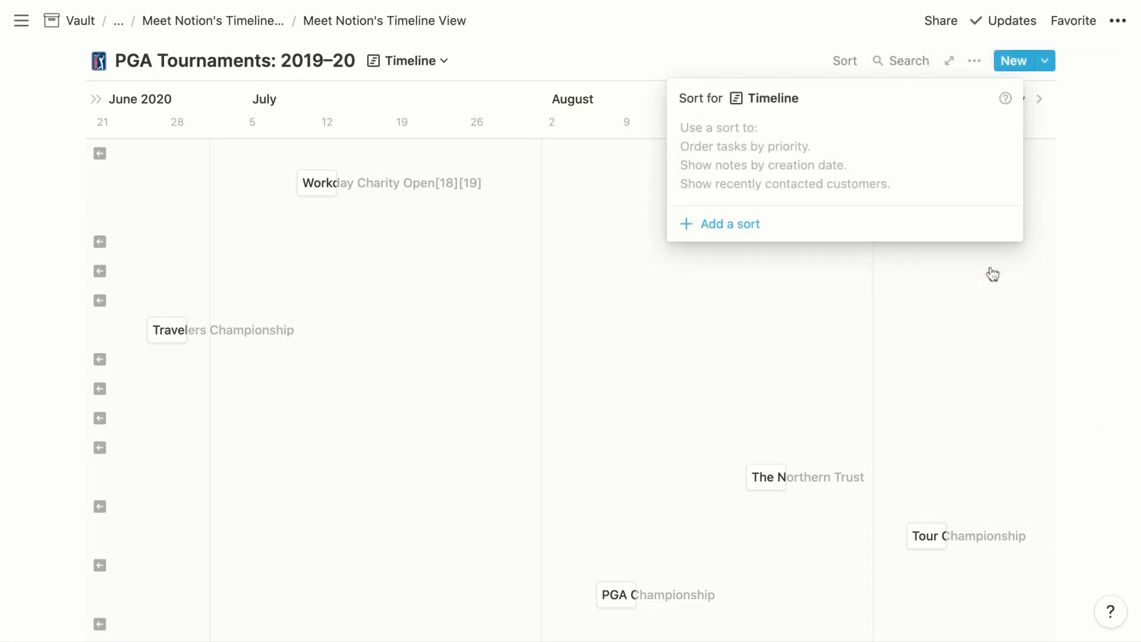
{"action": "left_click", "coordinate": [723, 226]}
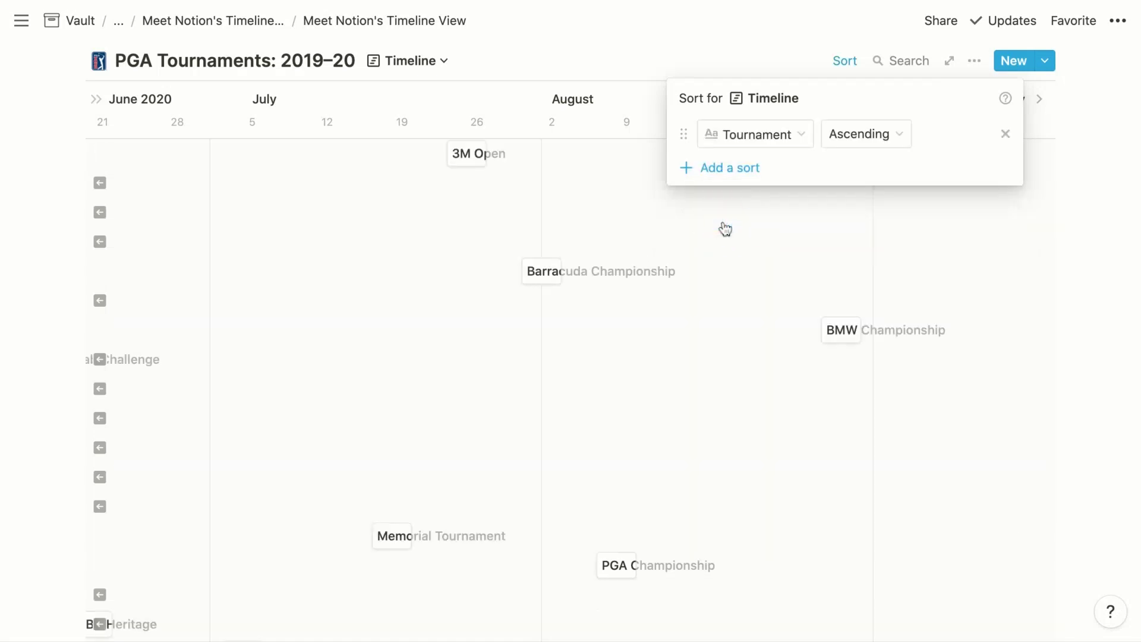
{"action": "left_click", "coordinate": [737, 138]}
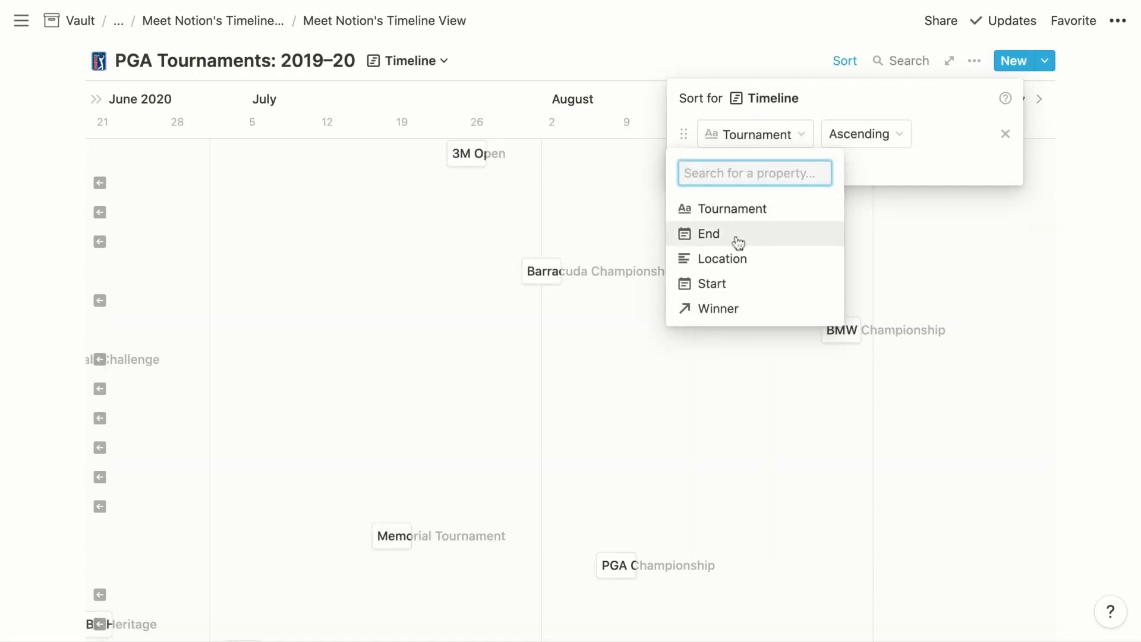
{"action": "left_click", "coordinate": [730, 285]}
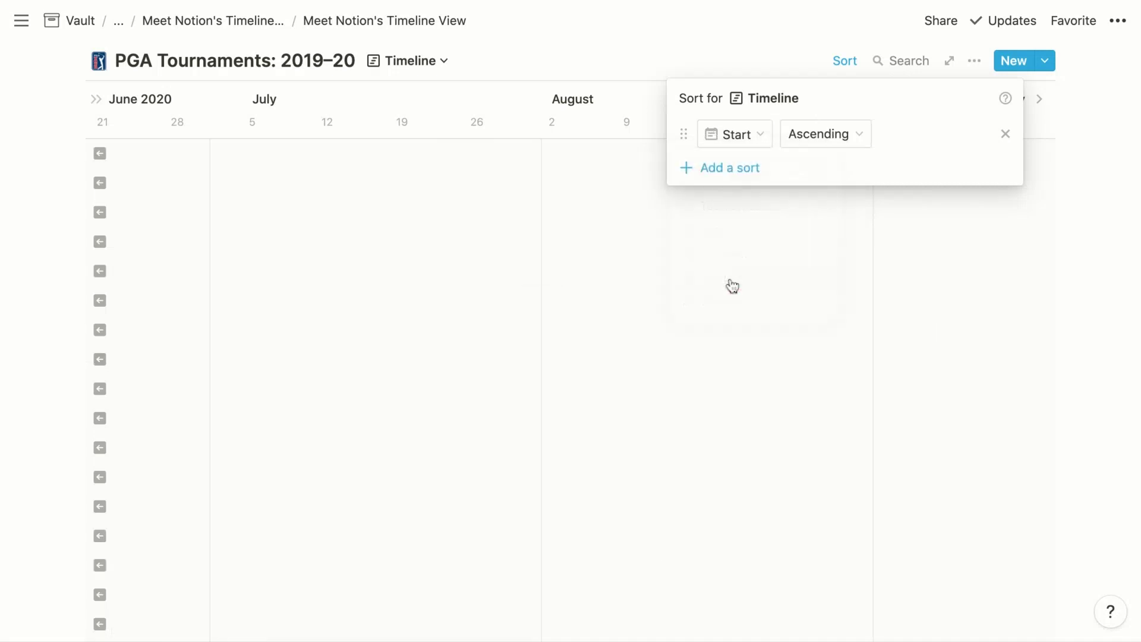
{"action": "left_click", "coordinate": [532, 372]}
Step: Look back through the sorted timeline from mid-2020 to the season's earliest tournaments in fall 2019
{"action": "scroll", "coordinate": [531, 372], "scroll_direction": "left", "scroll_amount": 6}
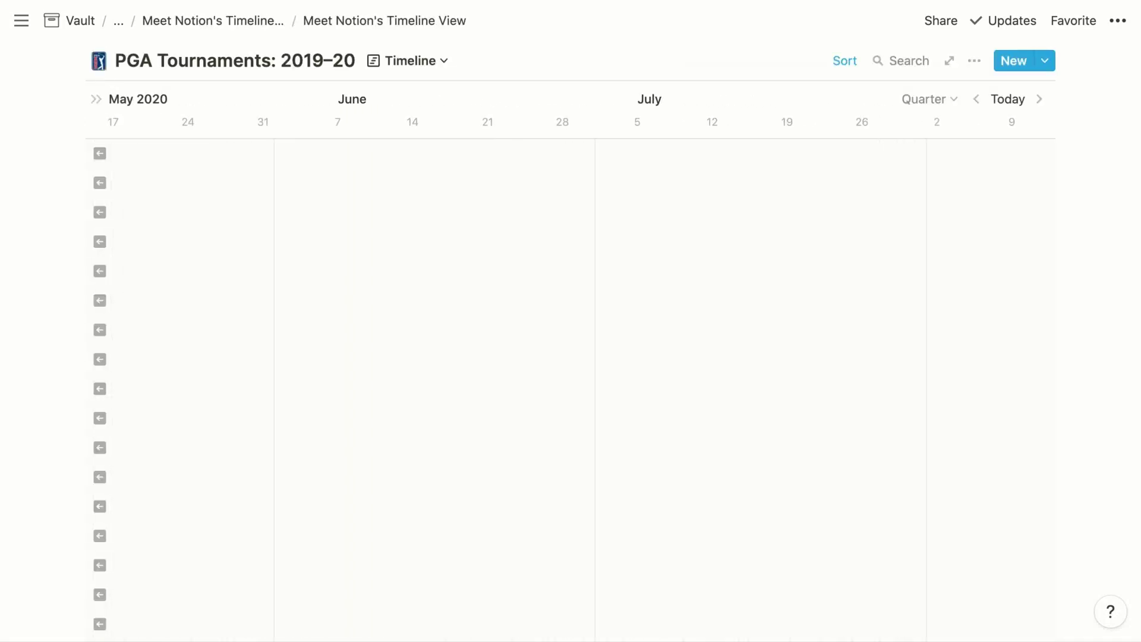
{"action": "scroll", "coordinate": [532, 372], "scroll_direction": "left", "scroll_amount": 6}
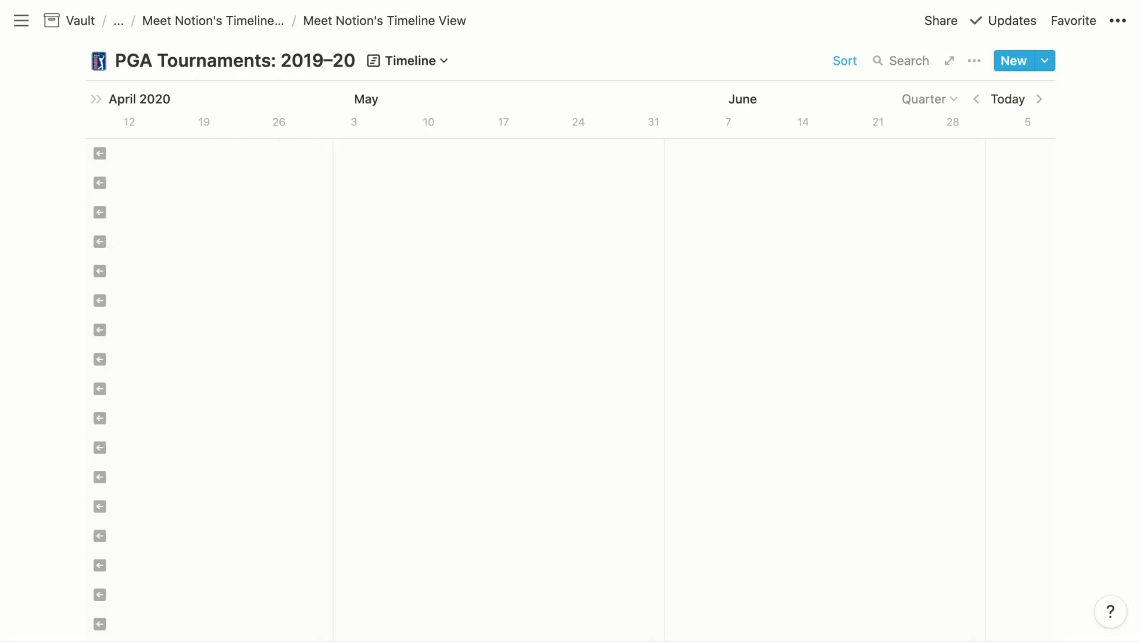
{"action": "scroll", "coordinate": [532, 372], "scroll_direction": "left", "scroll_amount": 10}
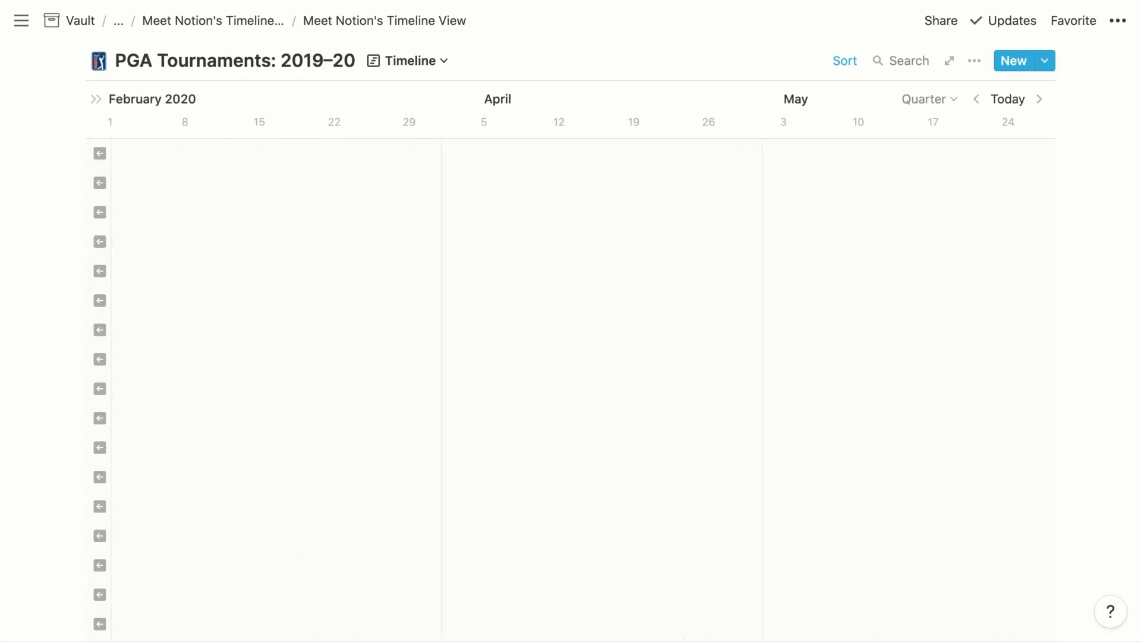
{"action": "scroll", "coordinate": [532, 372], "scroll_direction": "left", "scroll_amount": 8}
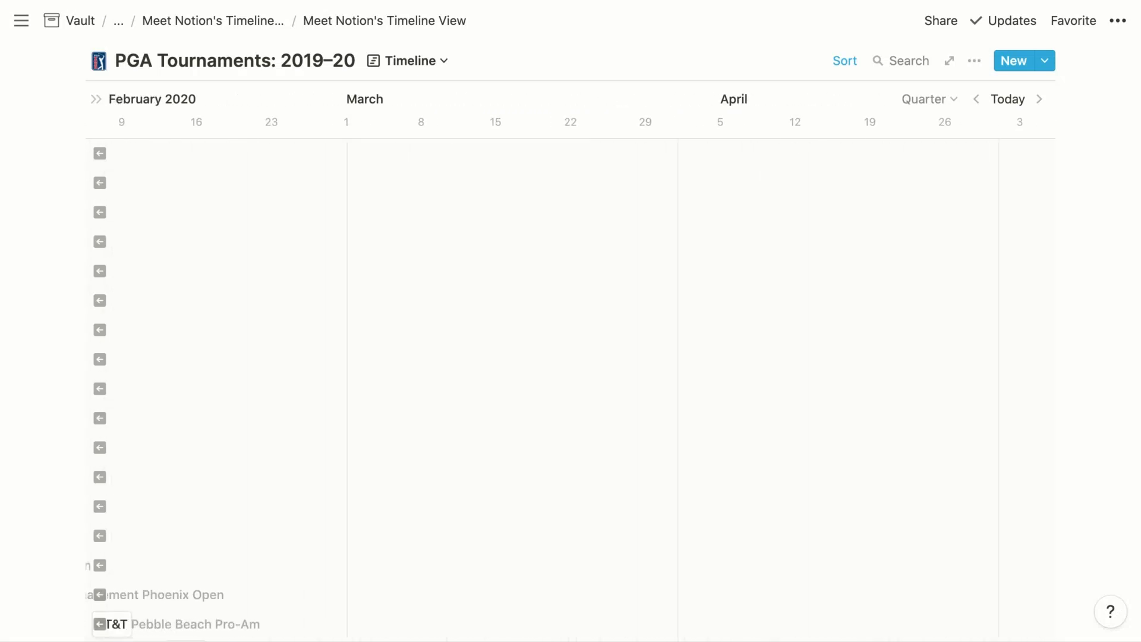
{"action": "scroll", "coordinate": [531, 372], "scroll_direction": "left", "scroll_amount": 9}
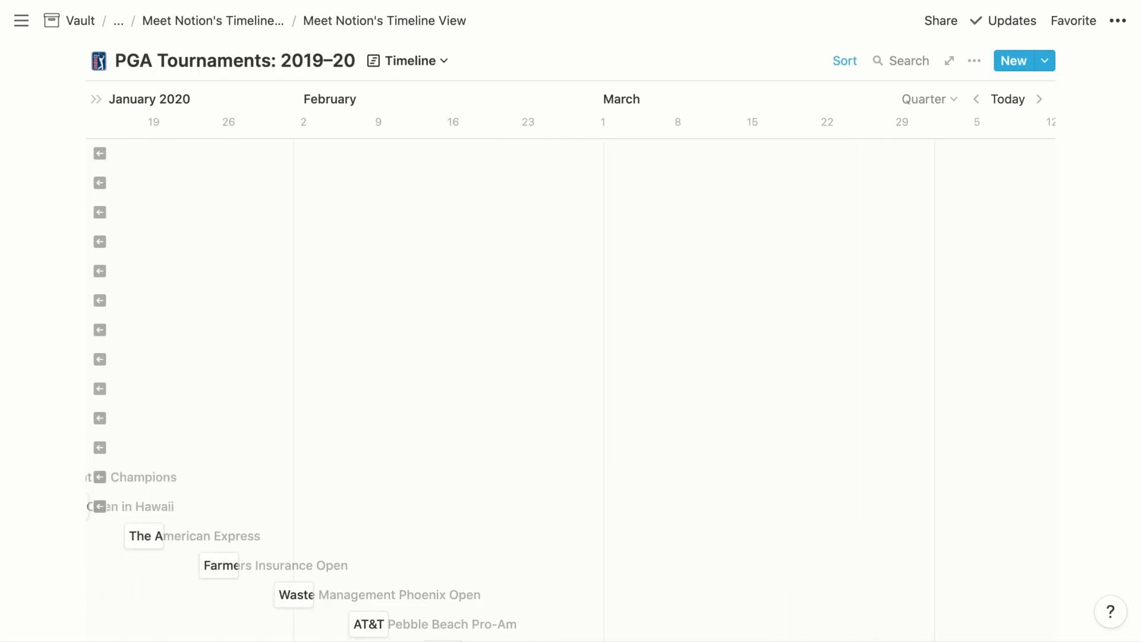
{"action": "scroll", "coordinate": [532, 372], "scroll_direction": "left", "scroll_amount": 14}
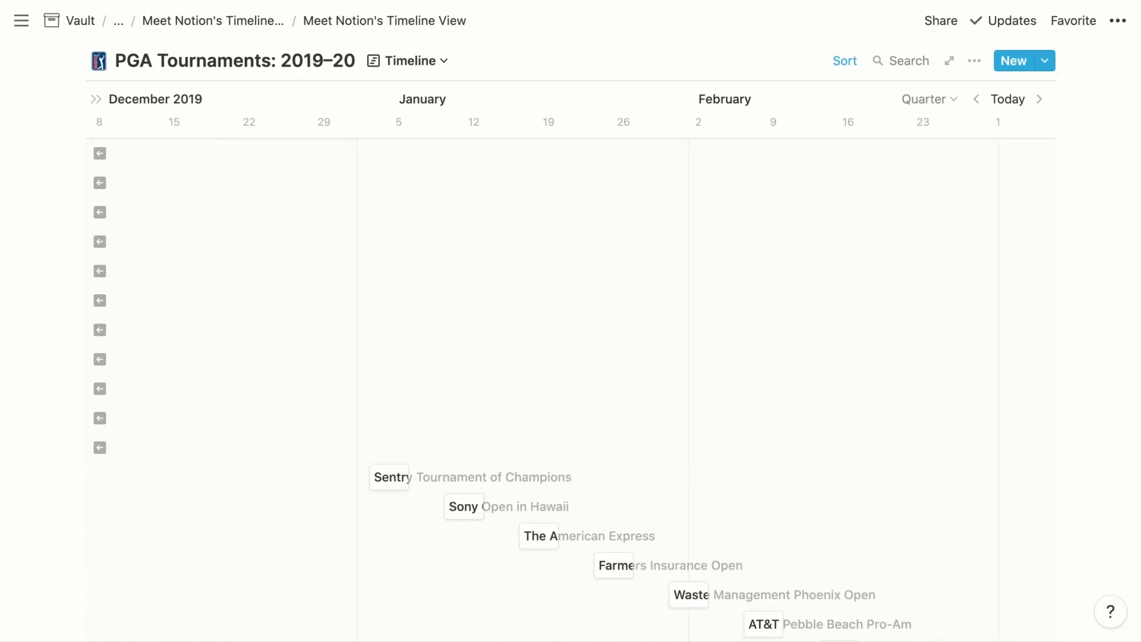
{"action": "scroll", "coordinate": [532, 372], "scroll_direction": "left", "scroll_amount": 6}
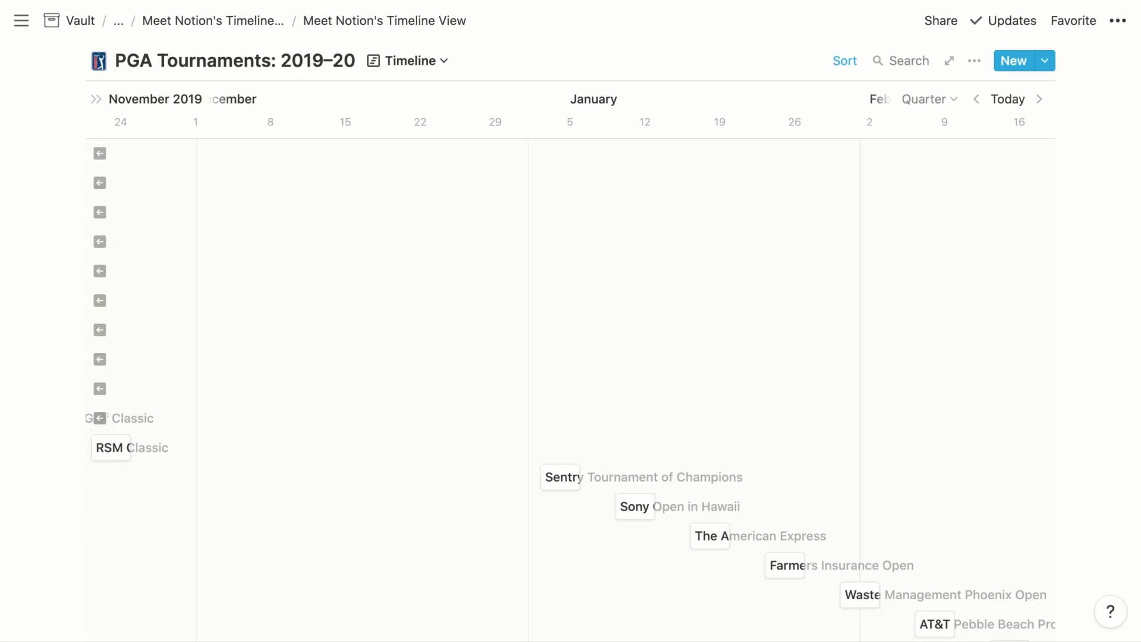
{"action": "scroll", "coordinate": [532, 371], "scroll_direction": "left", "scroll_amount": 7}
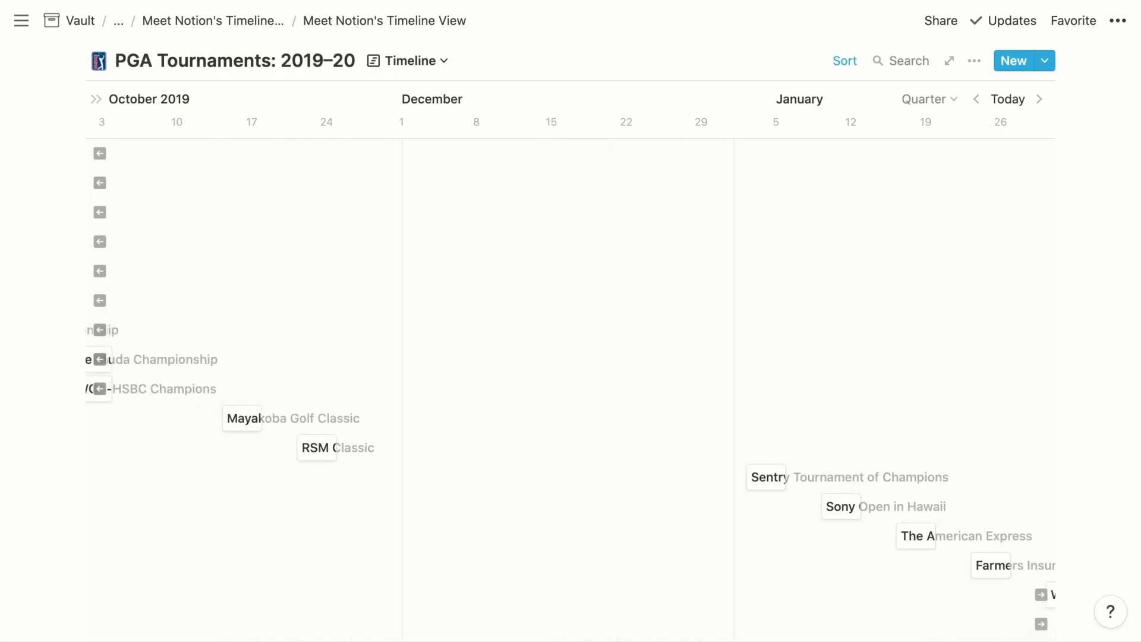
{"action": "scroll", "coordinate": [532, 372], "scroll_direction": "left", "scroll_amount": 8}
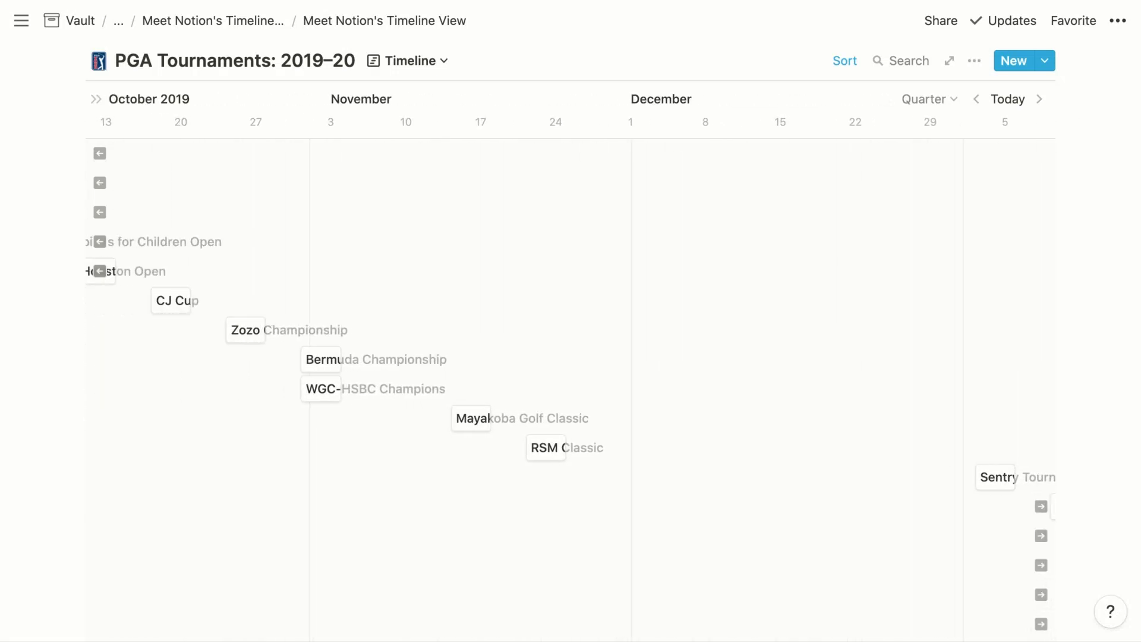
{"action": "scroll", "coordinate": [570, 371], "scroll_direction": "left", "scroll_amount": 5}
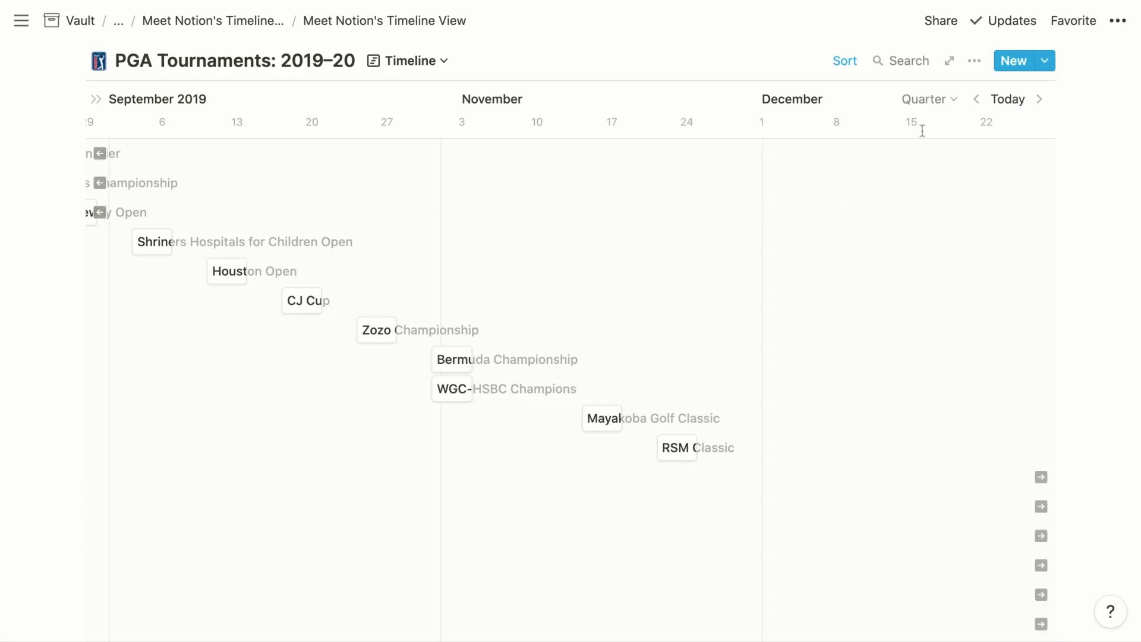
Step: Show the Winner property on the items of the PGA Tournaments timeline
{"action": "left_click", "coordinate": [974, 62]}
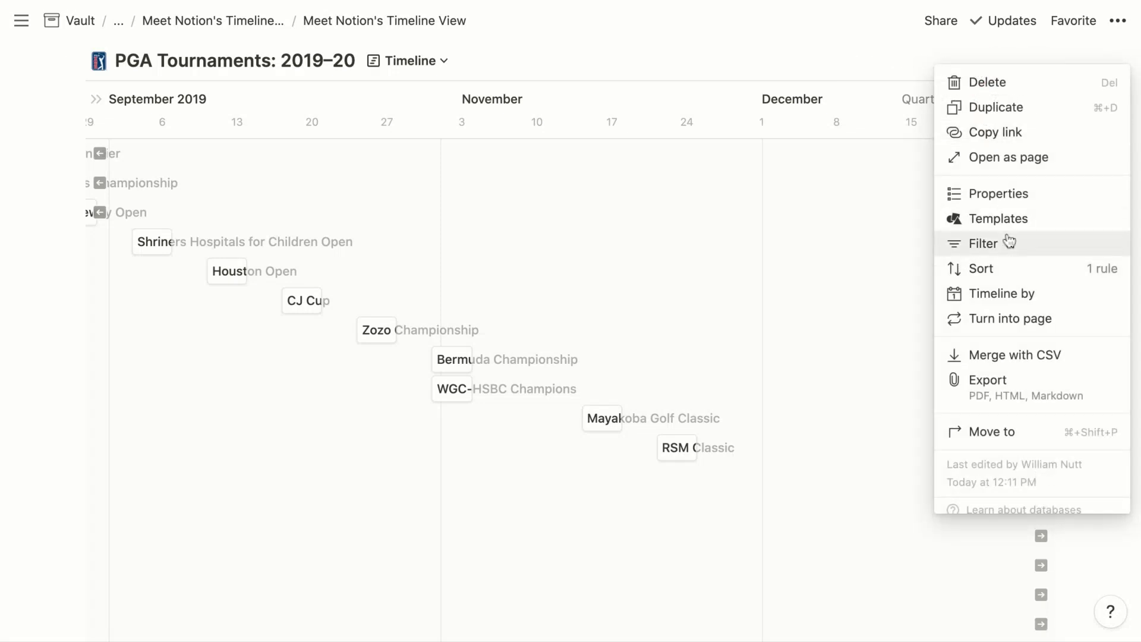
{"action": "left_click", "coordinate": [1005, 195]}
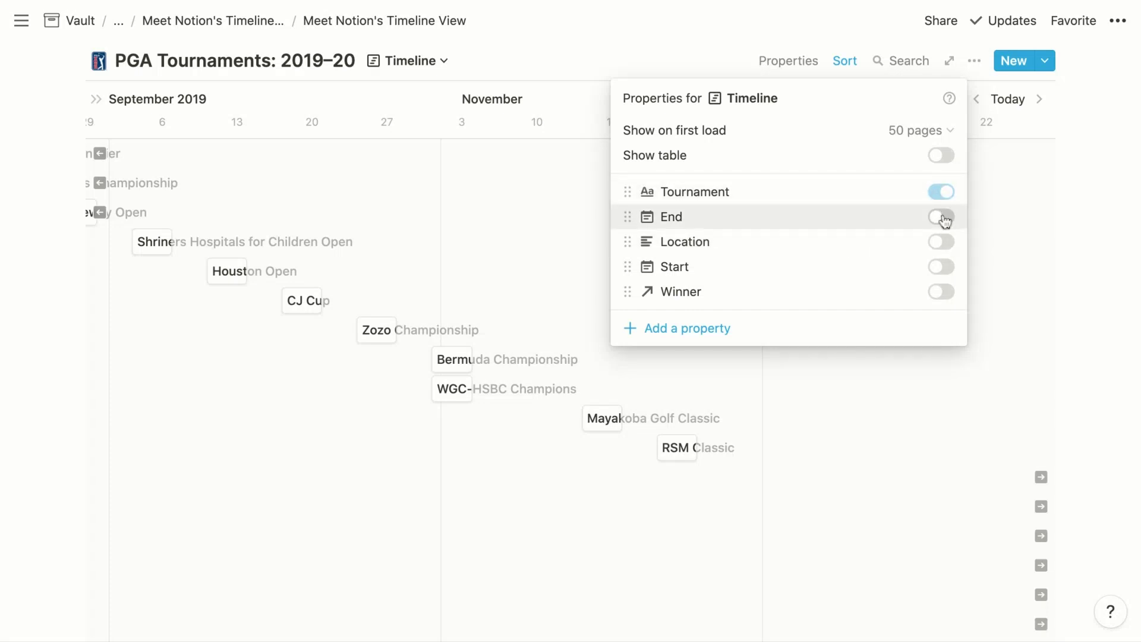
{"action": "left_click", "coordinate": [942, 291]}
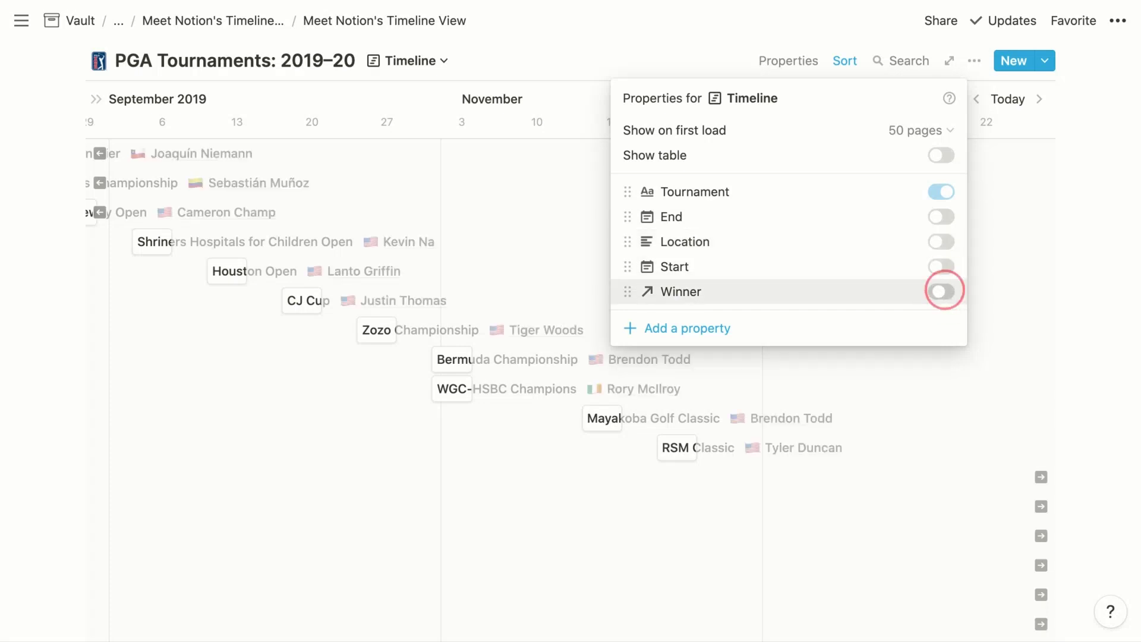
{"action": "left_click", "coordinate": [583, 238]}
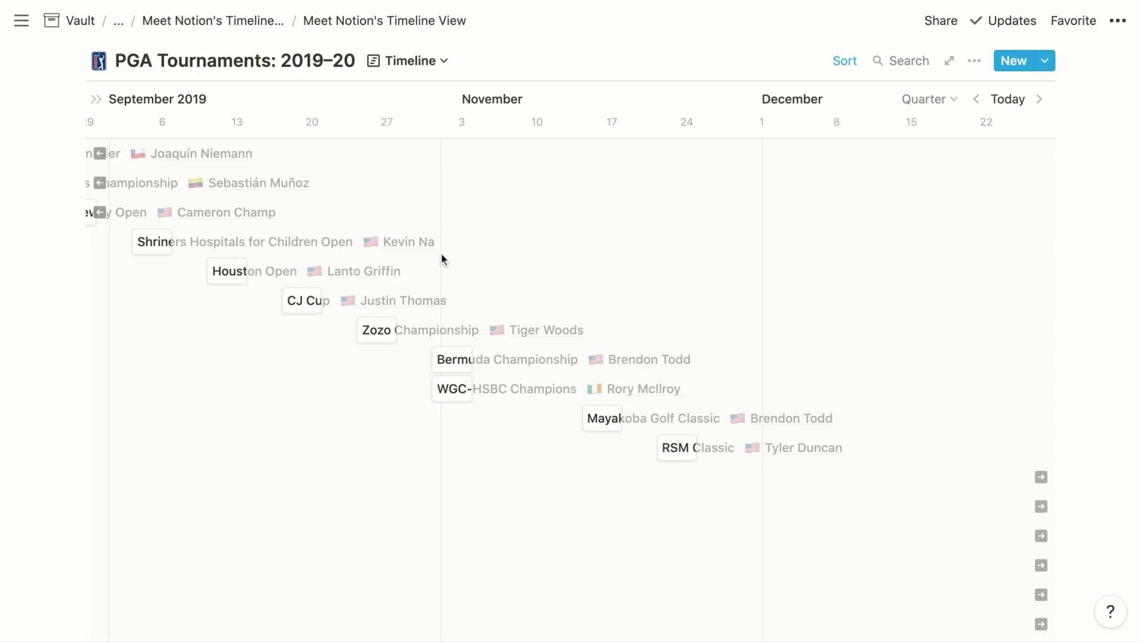
Step: Look through the tournaments and their winners on the timeline from fall 2019 to March 2020 and back
{"action": "scroll", "coordinate": [475, 234], "scroll_direction": "up", "scroll_amount": 1}
{"action": "scroll", "coordinate": [475, 234], "scroll_direction": "down", "scroll_amount": 2}
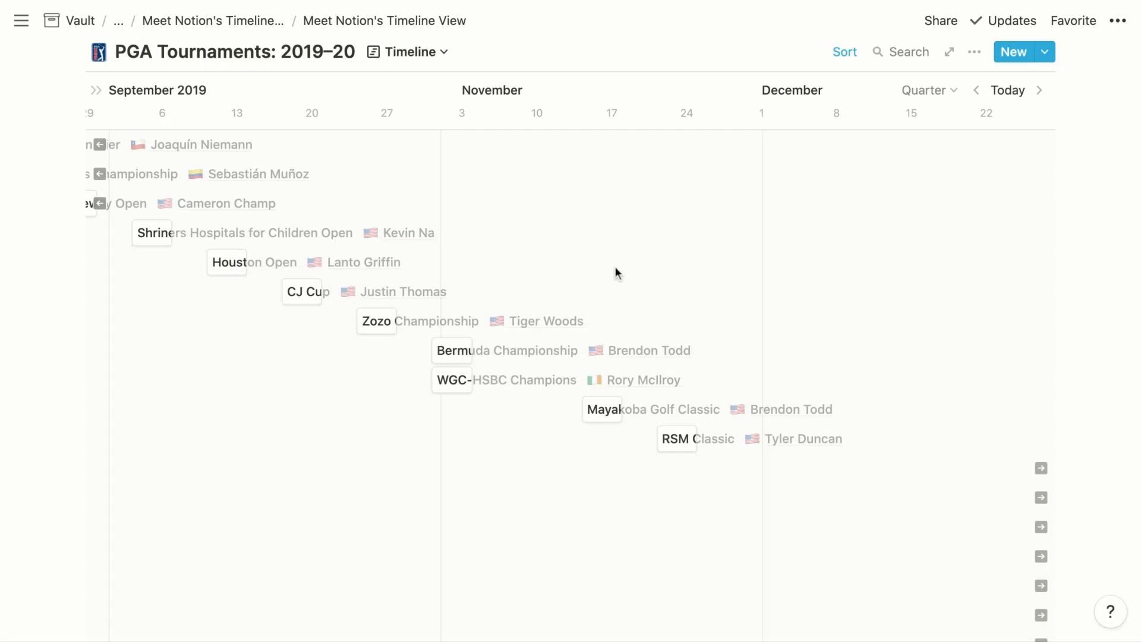
{"action": "scroll", "coordinate": [615, 270], "scroll_direction": "right", "scroll_amount": 5}
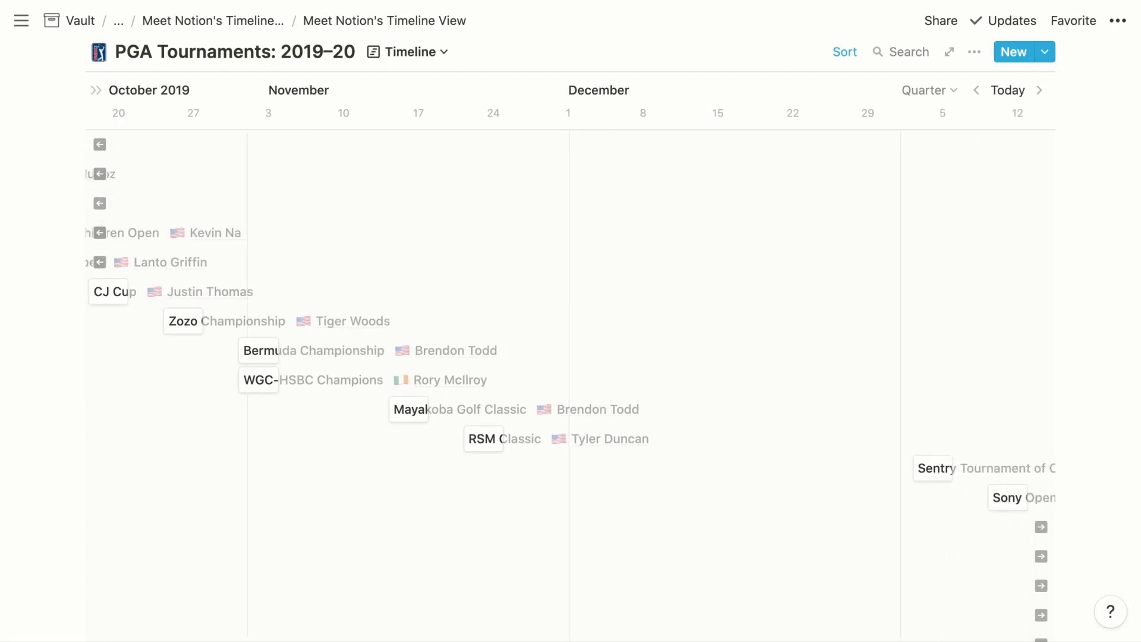
{"action": "scroll", "coordinate": [571, 360], "scroll_direction": "right", "scroll_amount": 7}
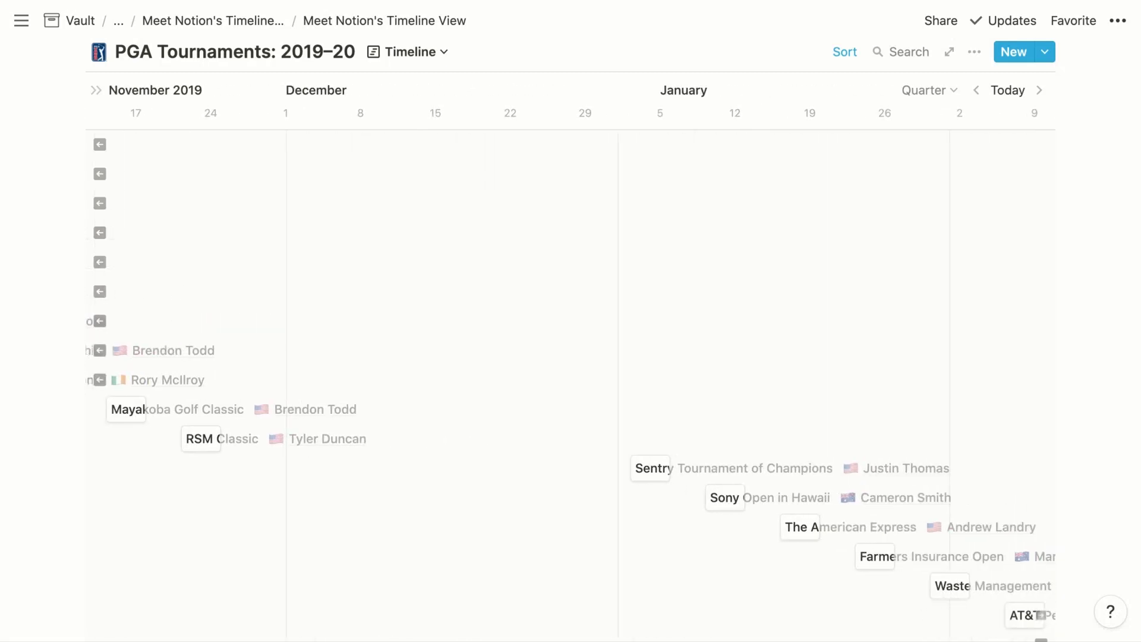
{"action": "scroll", "coordinate": [570, 360], "scroll_direction": "right", "scroll_amount": 5}
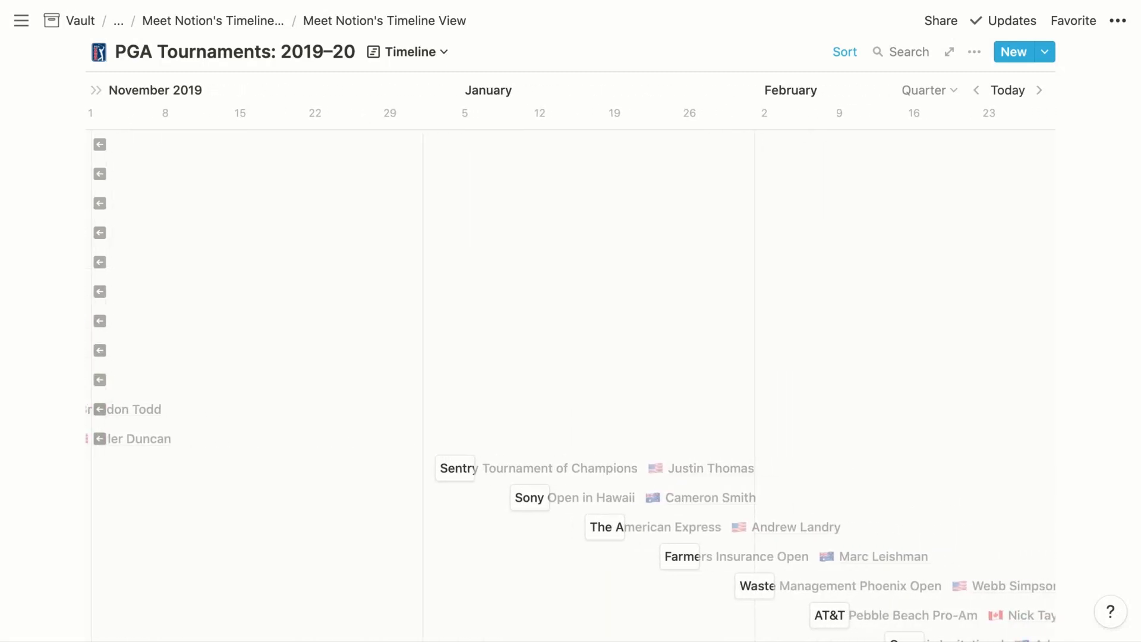
{"action": "scroll", "coordinate": [571, 360], "scroll_direction": "down", "scroll_amount": 5}
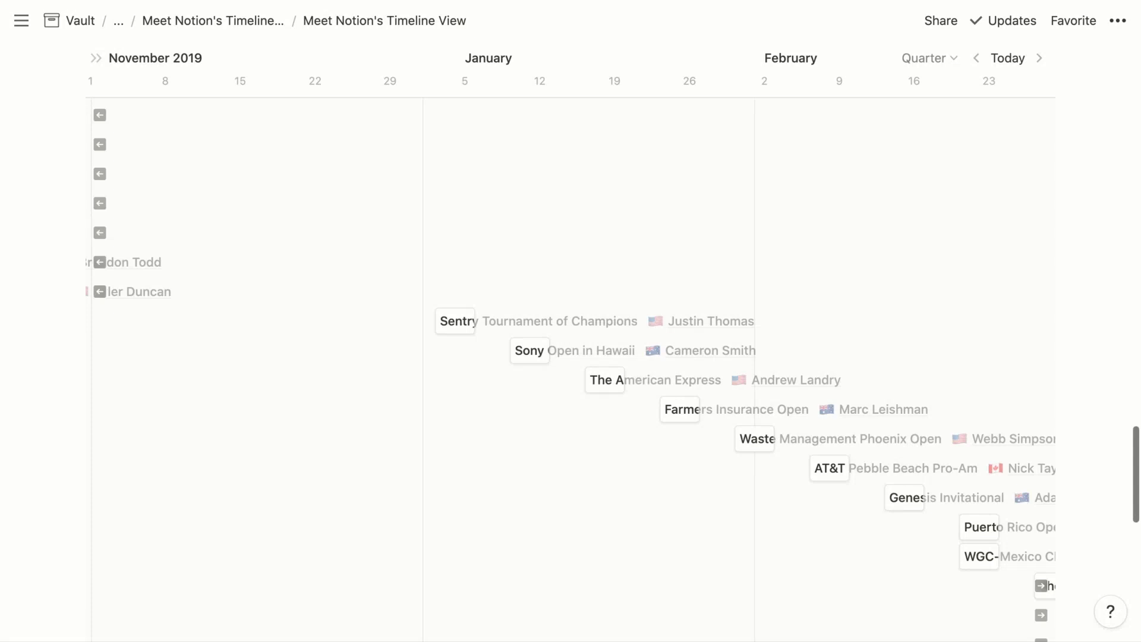
{"action": "scroll", "coordinate": [570, 360], "scroll_direction": "right", "scroll_amount": 5}
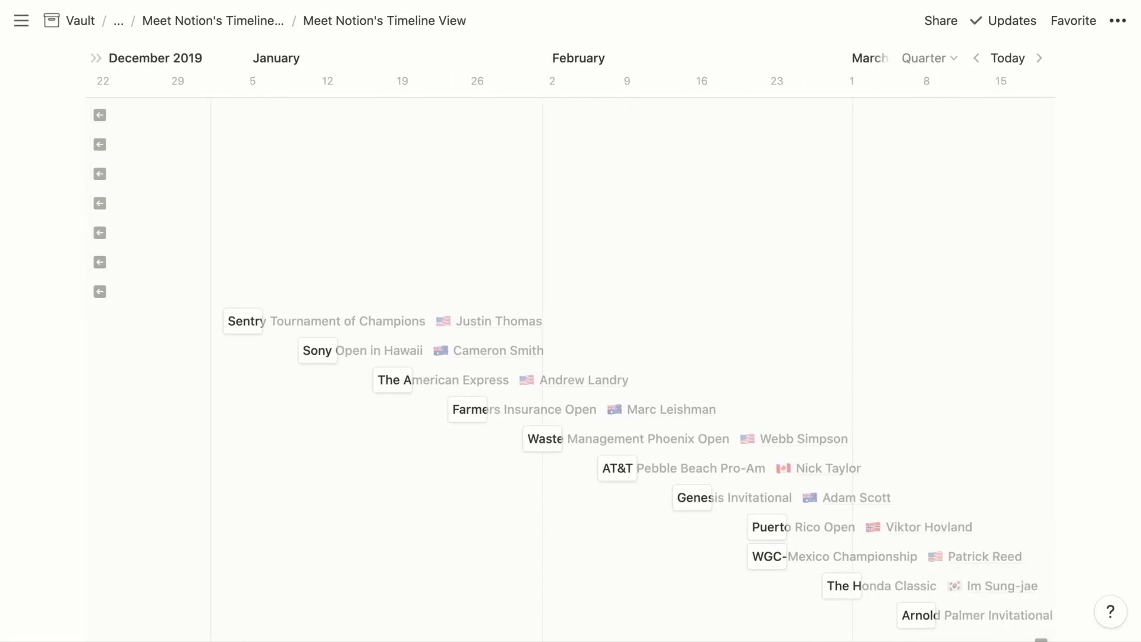
{"action": "scroll", "coordinate": [571, 360], "scroll_direction": "right", "scroll_amount": 3}
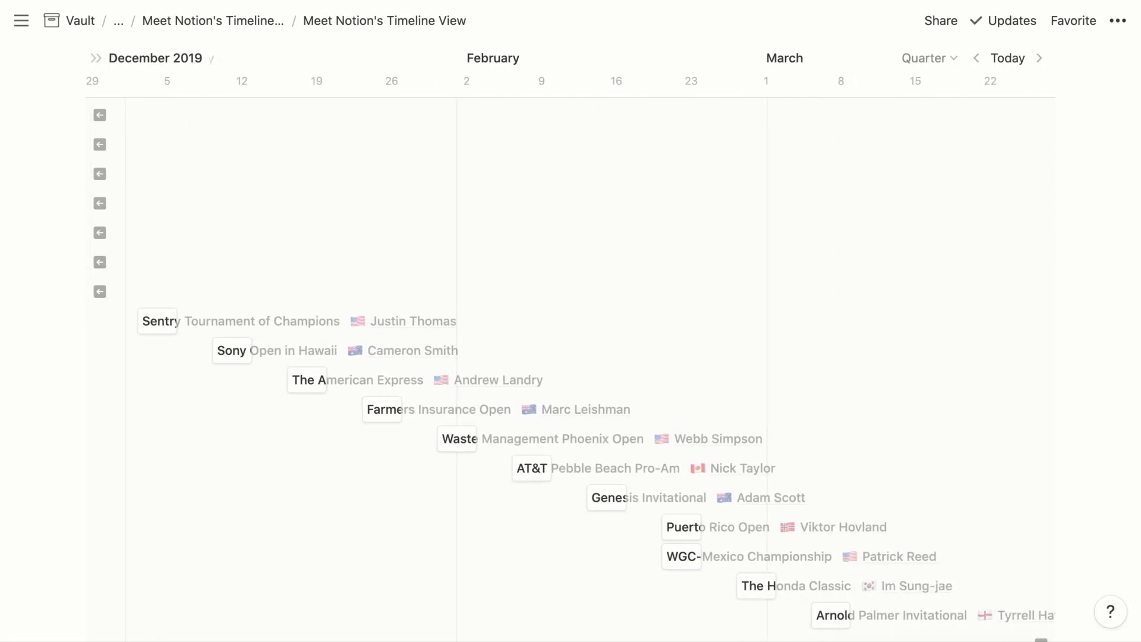
{"action": "scroll", "coordinate": [571, 360], "scroll_direction": "left", "scroll_amount": 7}
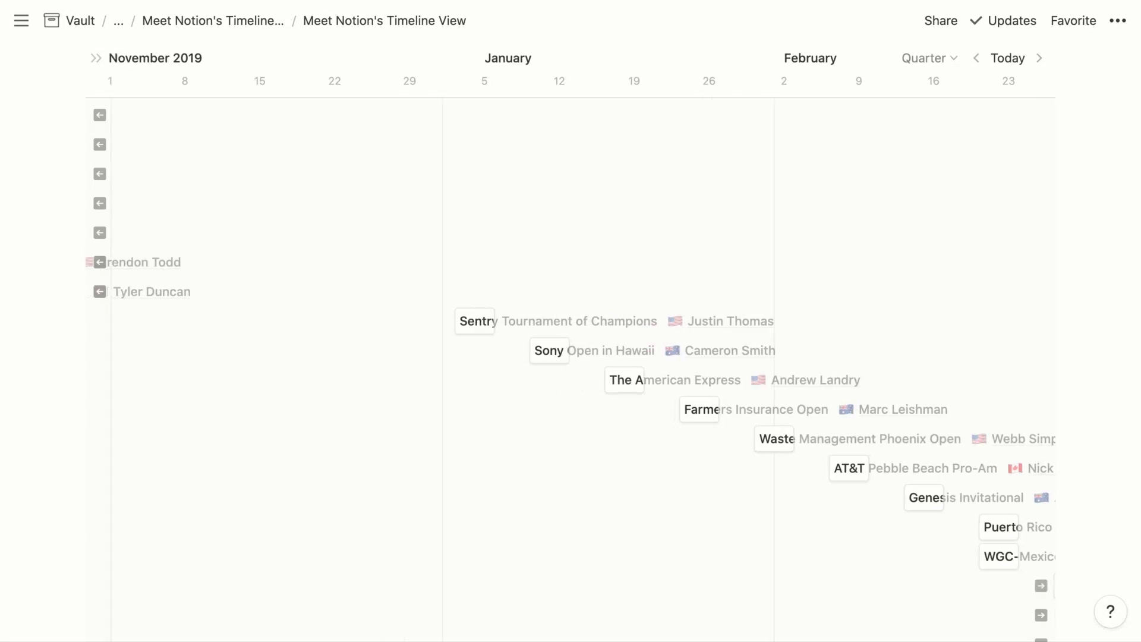
{"action": "scroll", "coordinate": [571, 361], "scroll_direction": "left", "scroll_amount": 8}
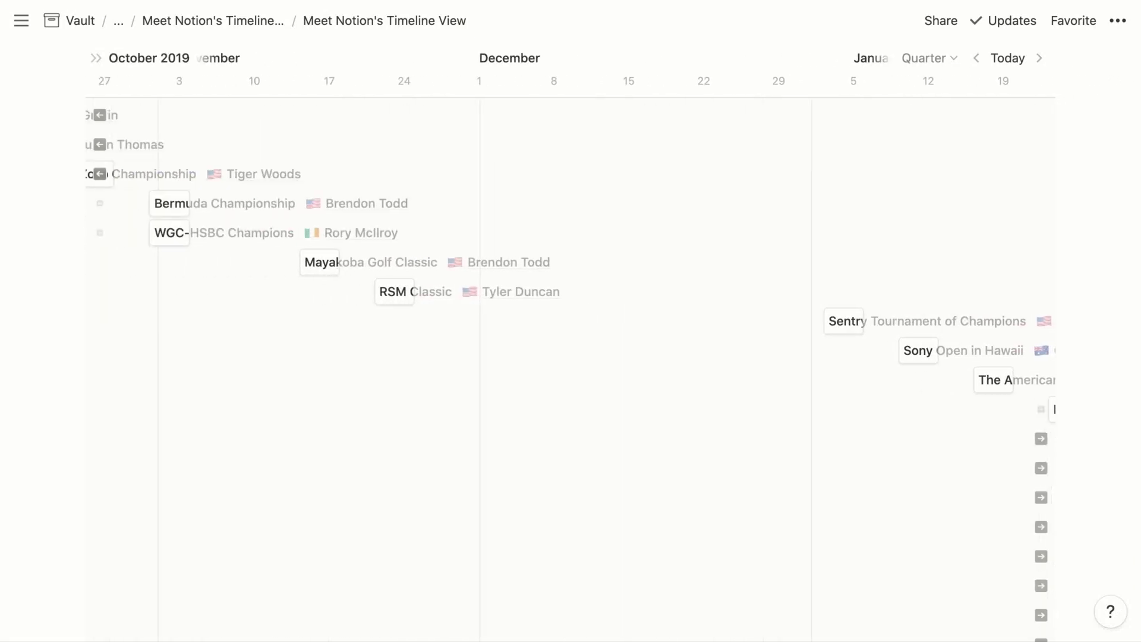
{"action": "scroll", "coordinate": [570, 361], "scroll_direction": "left", "scroll_amount": 4}
{"action": "scroll", "coordinate": [570, 360], "scroll_direction": "up", "scroll_amount": 3}
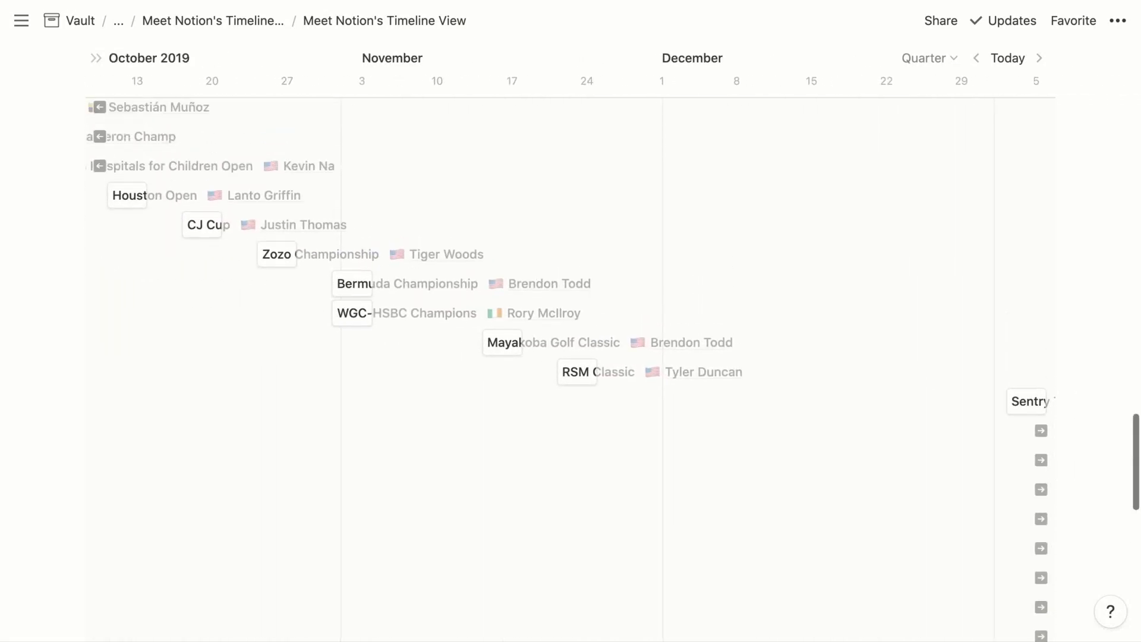
{"action": "scroll", "coordinate": [570, 361], "scroll_direction": "up", "scroll_amount": 5}
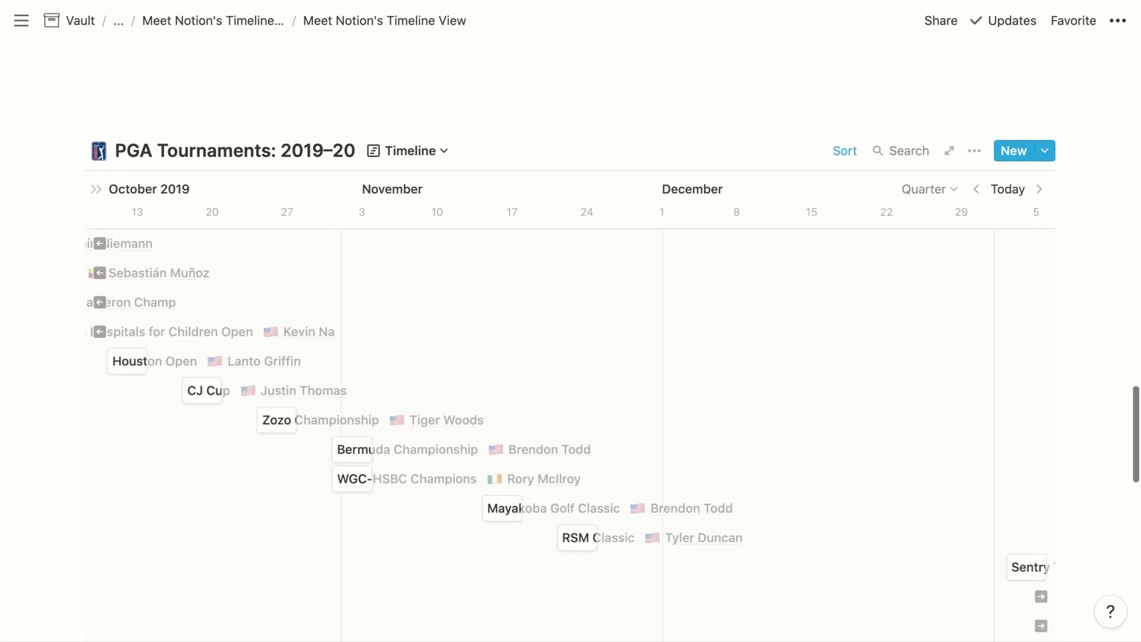
{"action": "scroll", "coordinate": [570, 361], "scroll_direction": "up", "scroll_amount": 6}
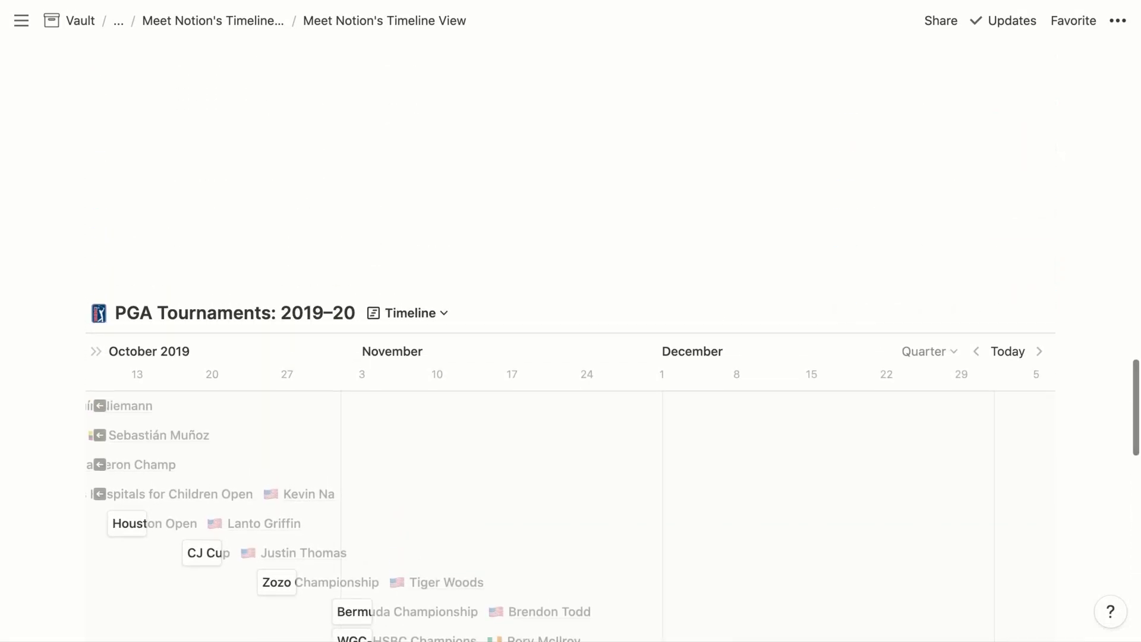
{"action": "scroll", "coordinate": [570, 361], "scroll_direction": "down", "scroll_amount": 8}
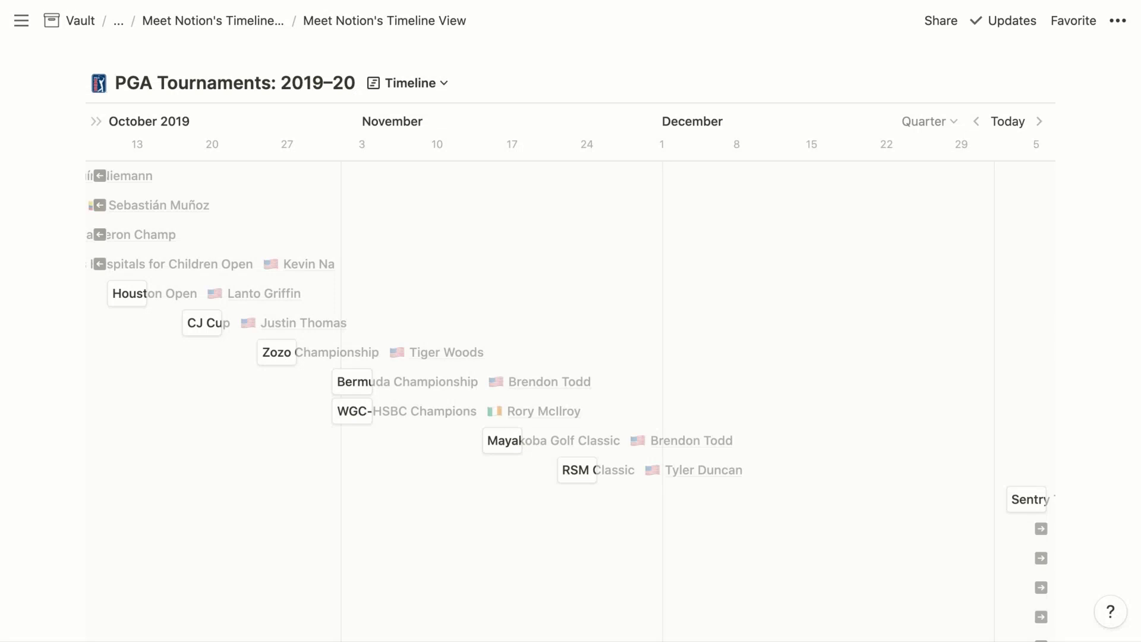
{"action": "scroll", "coordinate": [571, 354], "scroll_direction": "down", "scroll_amount": 1}
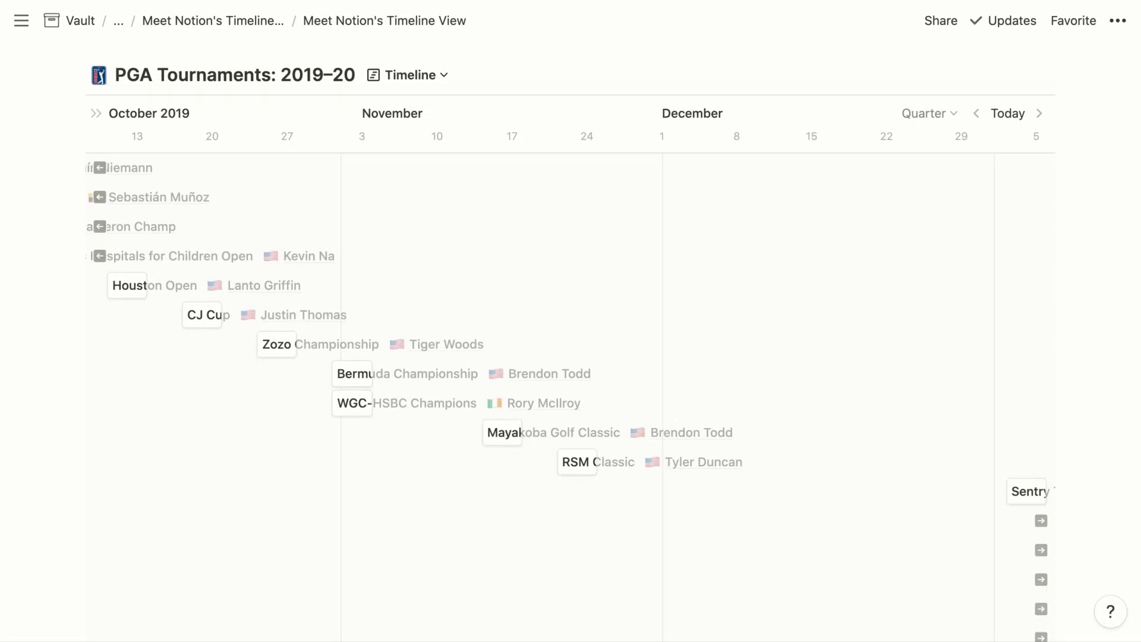